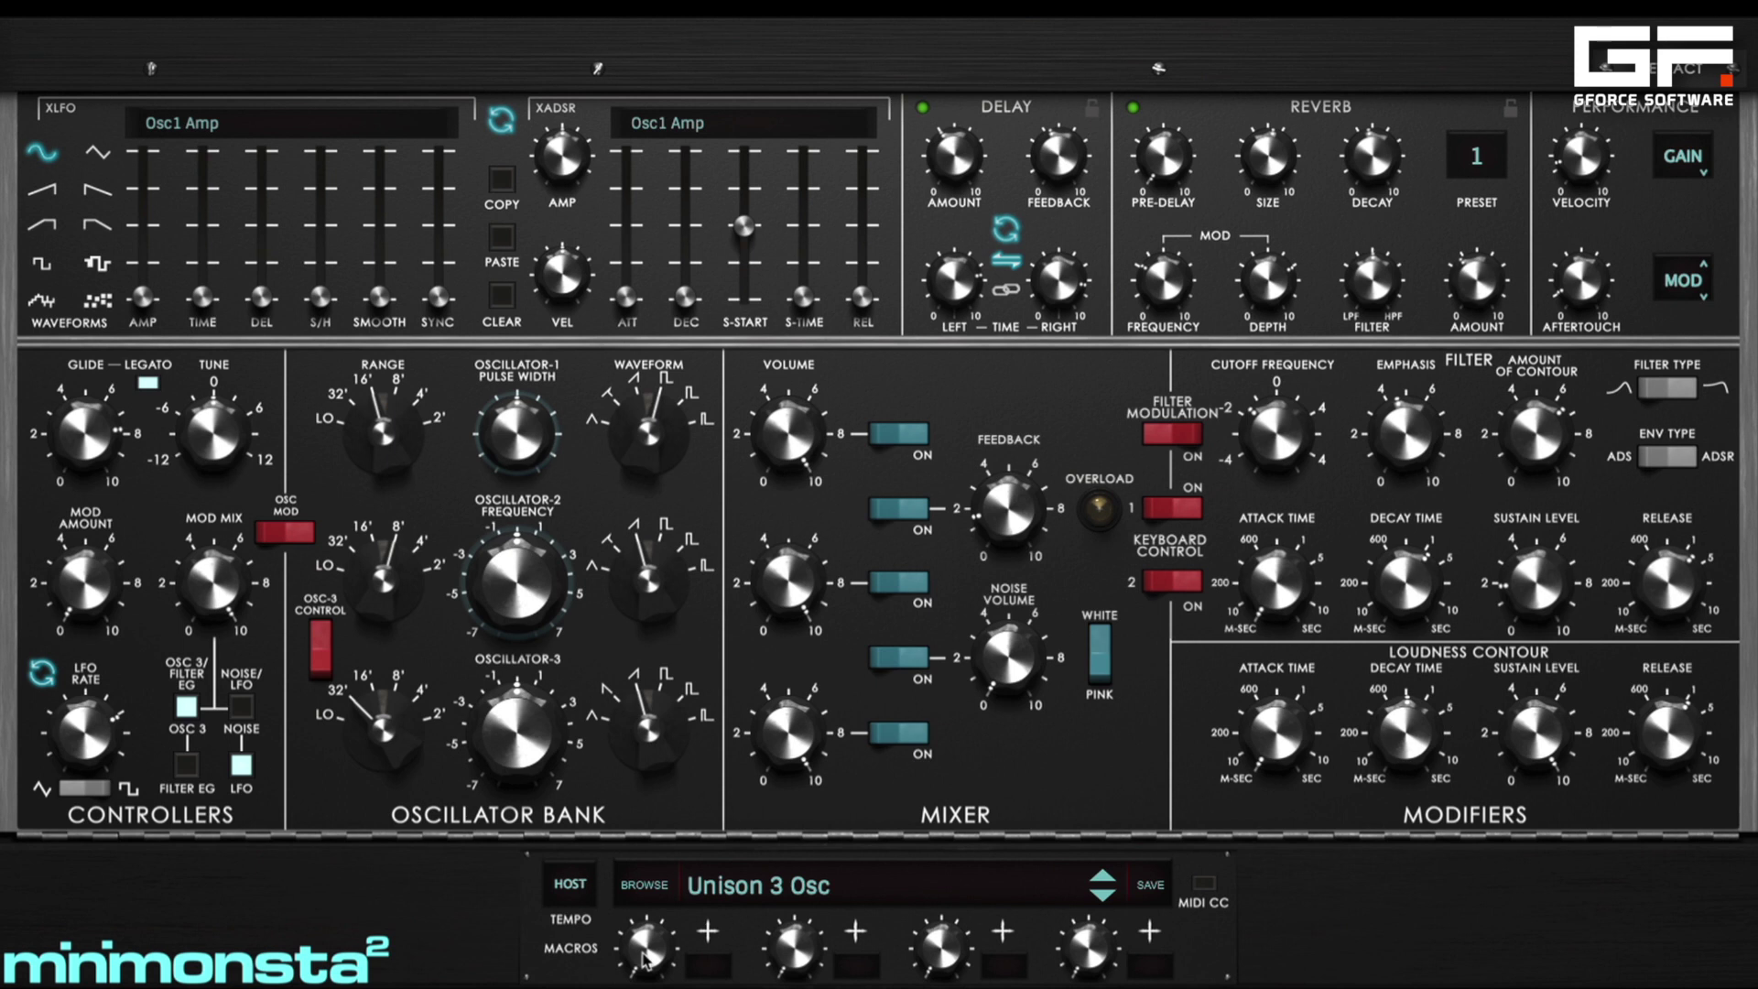
- Make filter cutoff frequency the XLFO target, try out different modulation amounts, and return the XLFO amplitude to zero
{"action": "left_click", "coordinate": [1281, 443]}
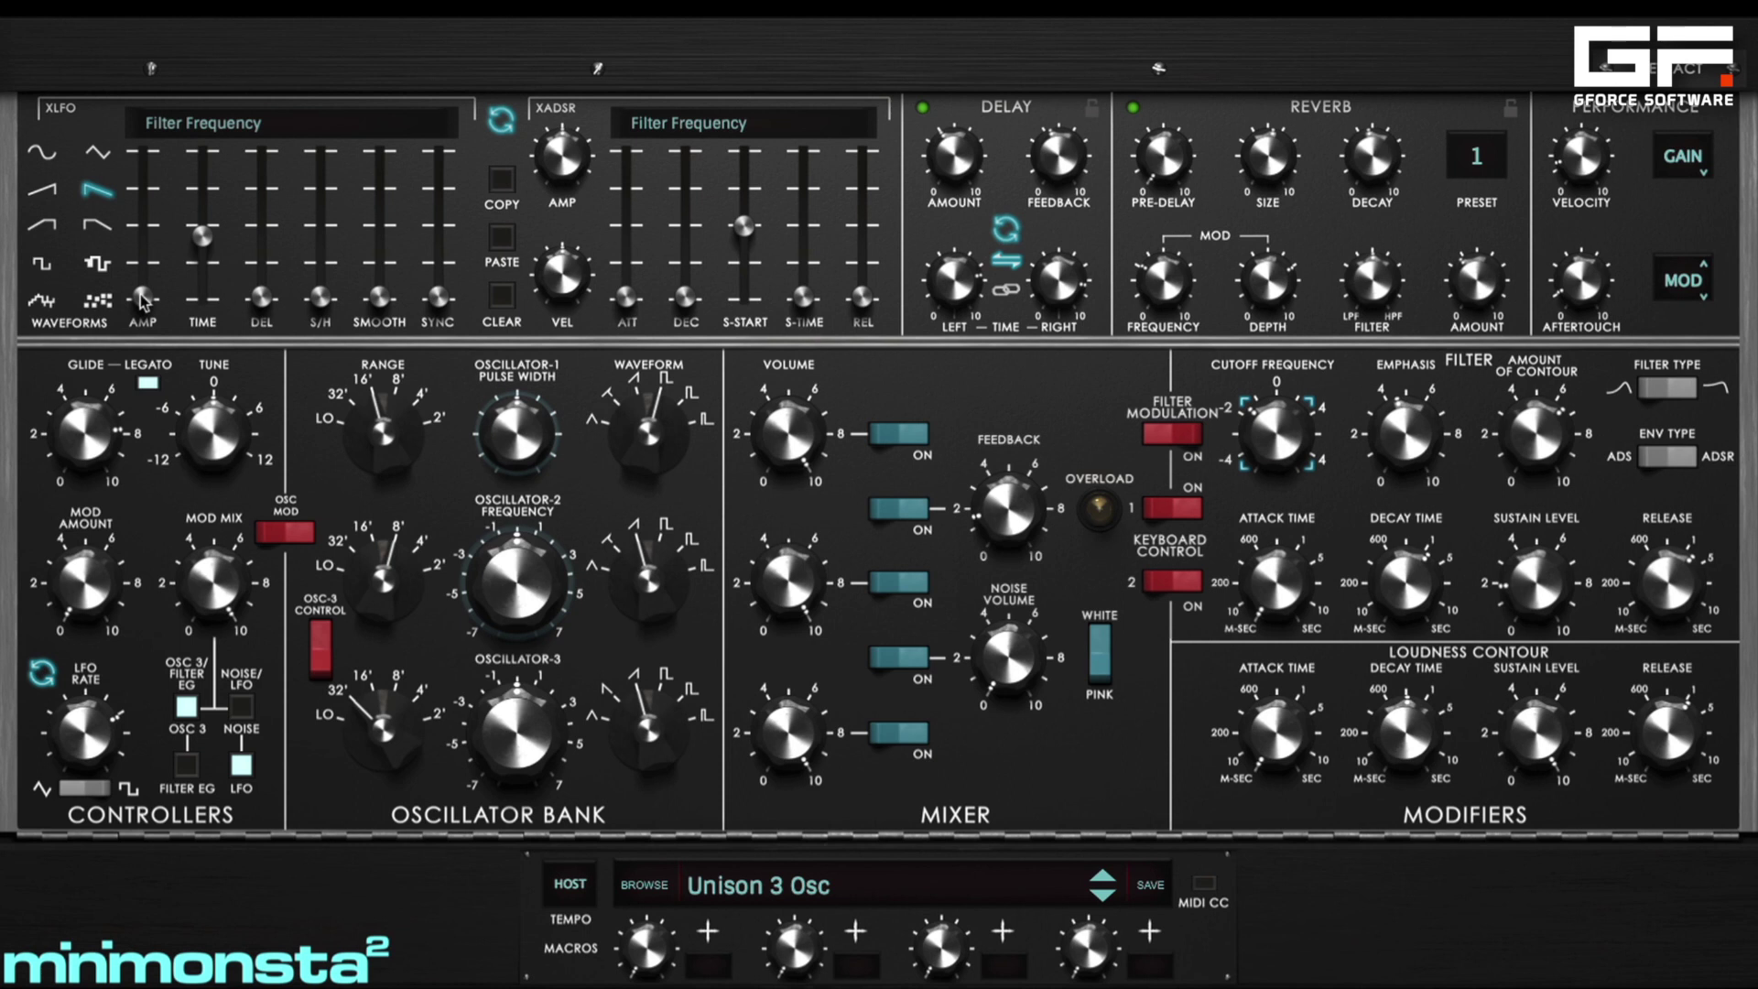
{"action": "left_click_drag", "start_coordinate": [142, 300], "coordinate": [152, 249]}
{"action": "left_click", "coordinate": [198, 238]}
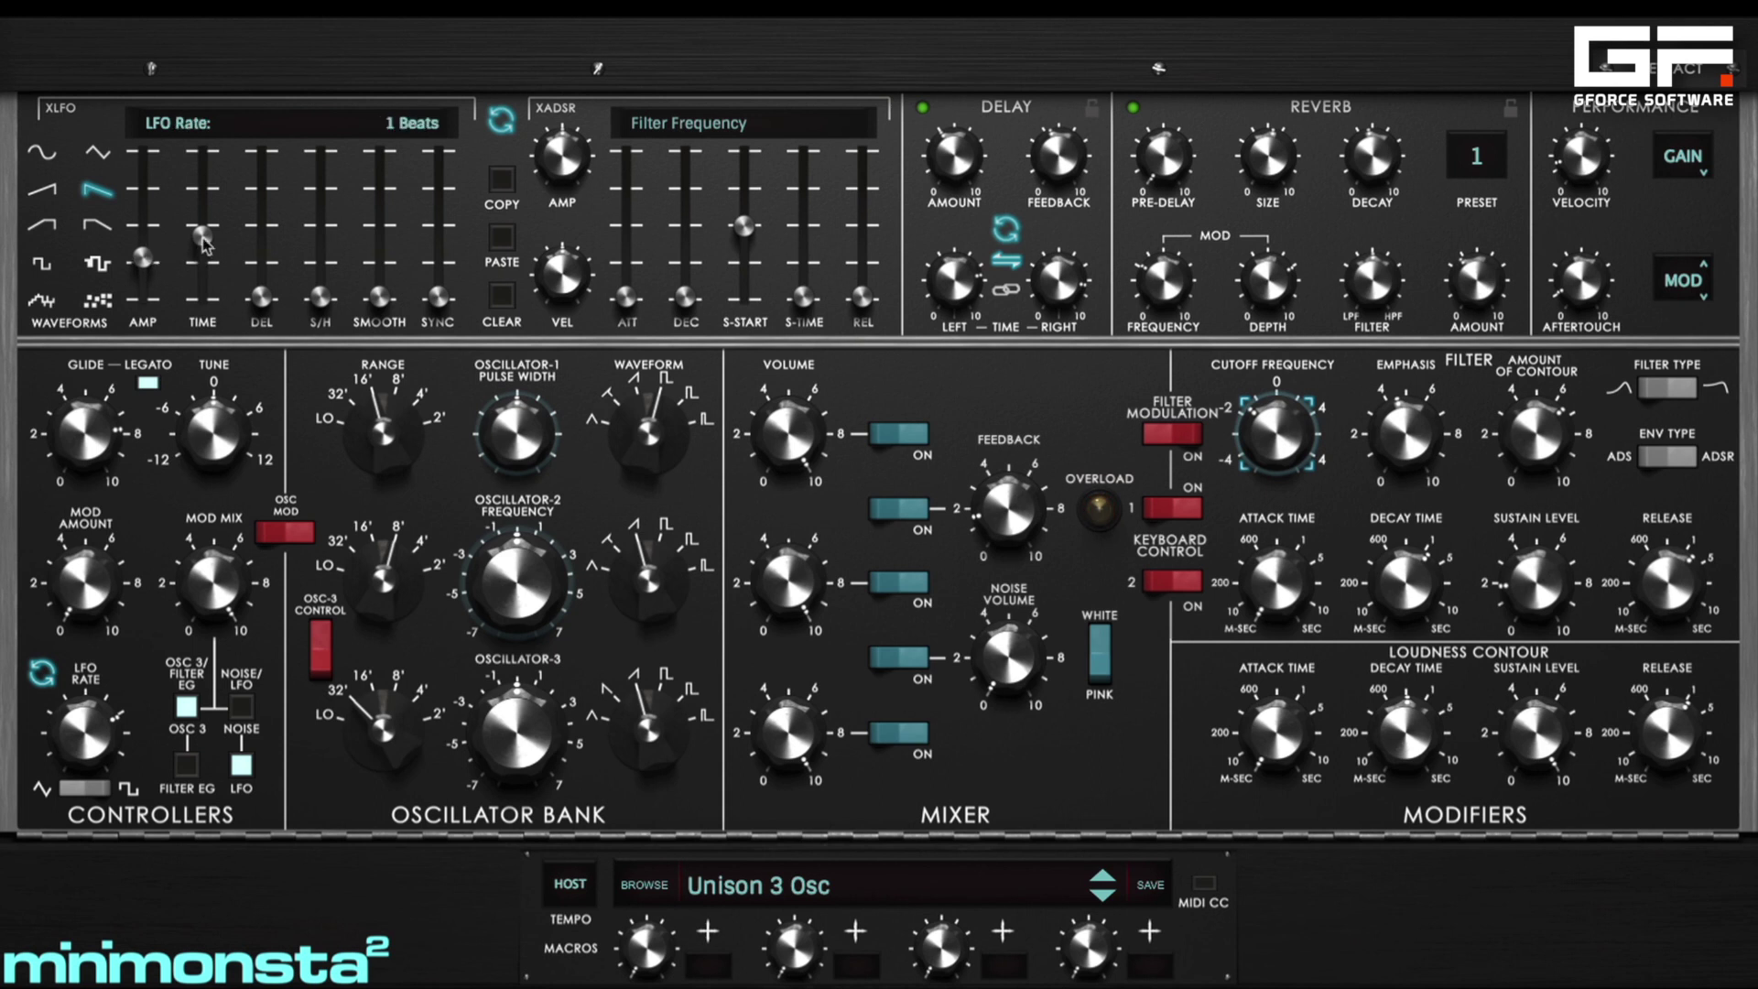
{"action": "mouse_move", "coordinate": [141, 262]}
{"action": "left_mouse_down"}
{"action": "mouse_move", "coordinate": [148, 168]}
{"action": "mouse_move", "coordinate": [135, 283]}
{"action": "left_mouse_up"}
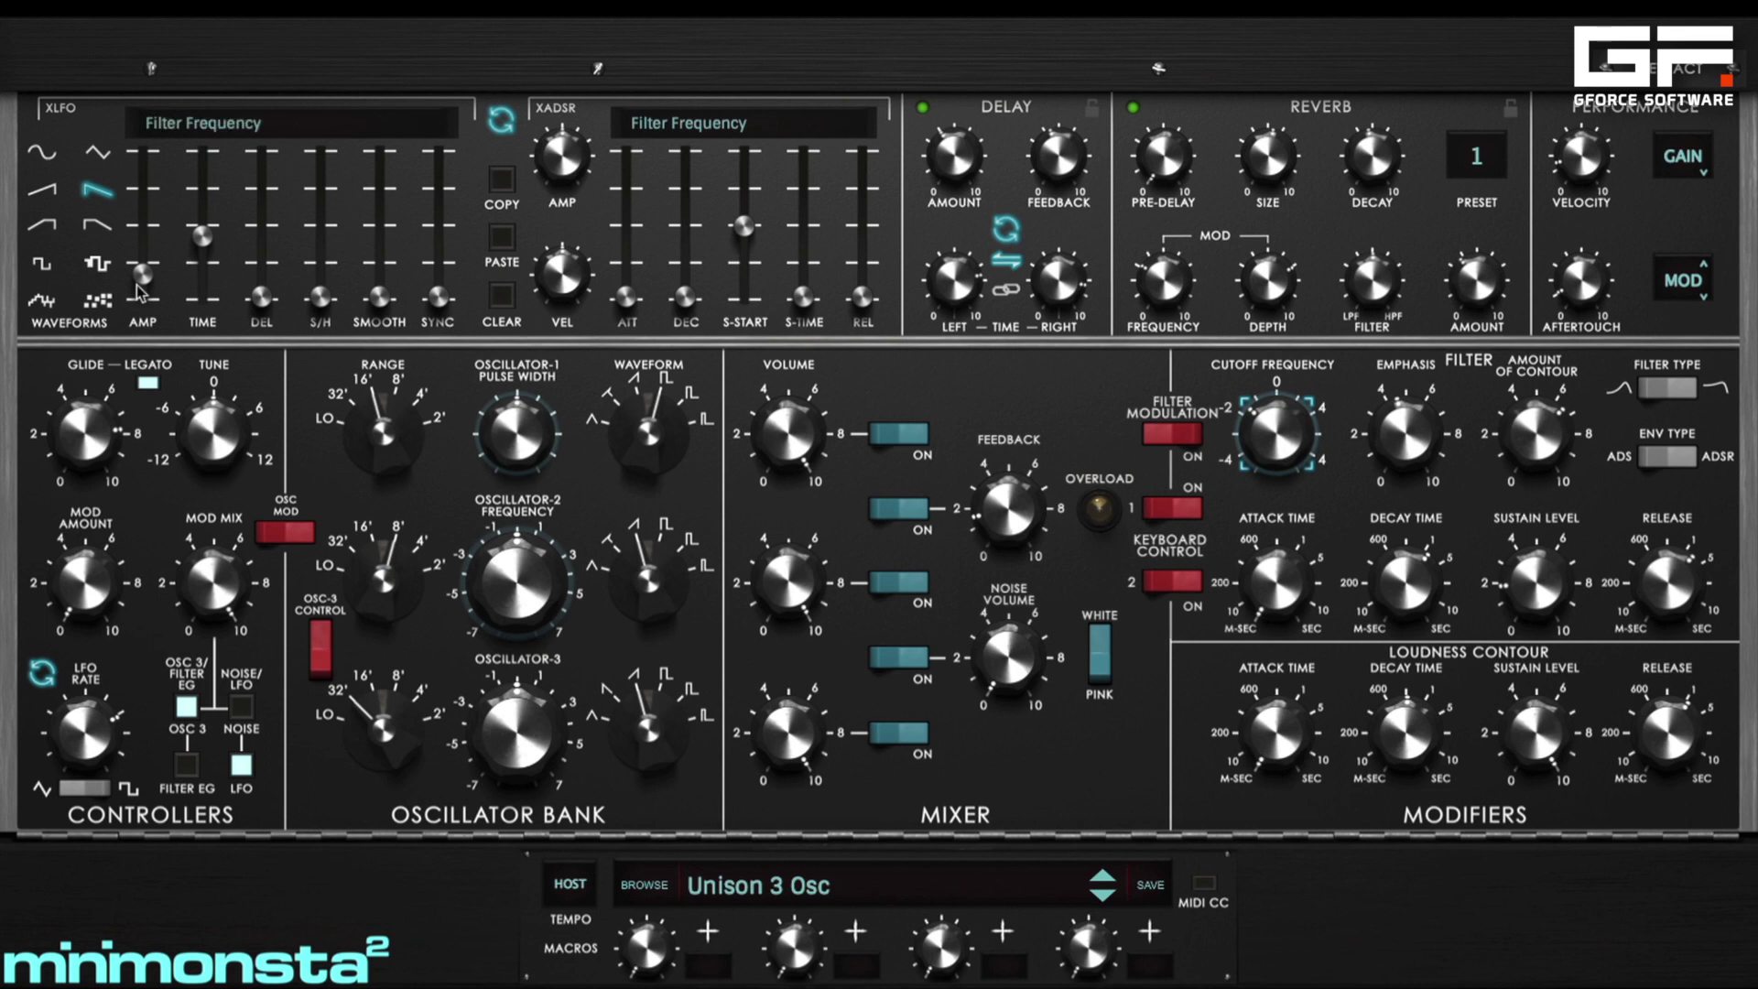
{"action": "left_click_drag", "start_coordinate": [138, 287], "coordinate": [144, 328]}
- Assign the filter frequency XLFO amplitude to Macro 1 with a modulation range of 61%
{"action": "left_click_drag", "start_coordinate": [704, 932], "coordinate": [149, 275]}
{"action": "left_click_drag", "start_coordinate": [144, 270], "coordinate": [144, 270]}
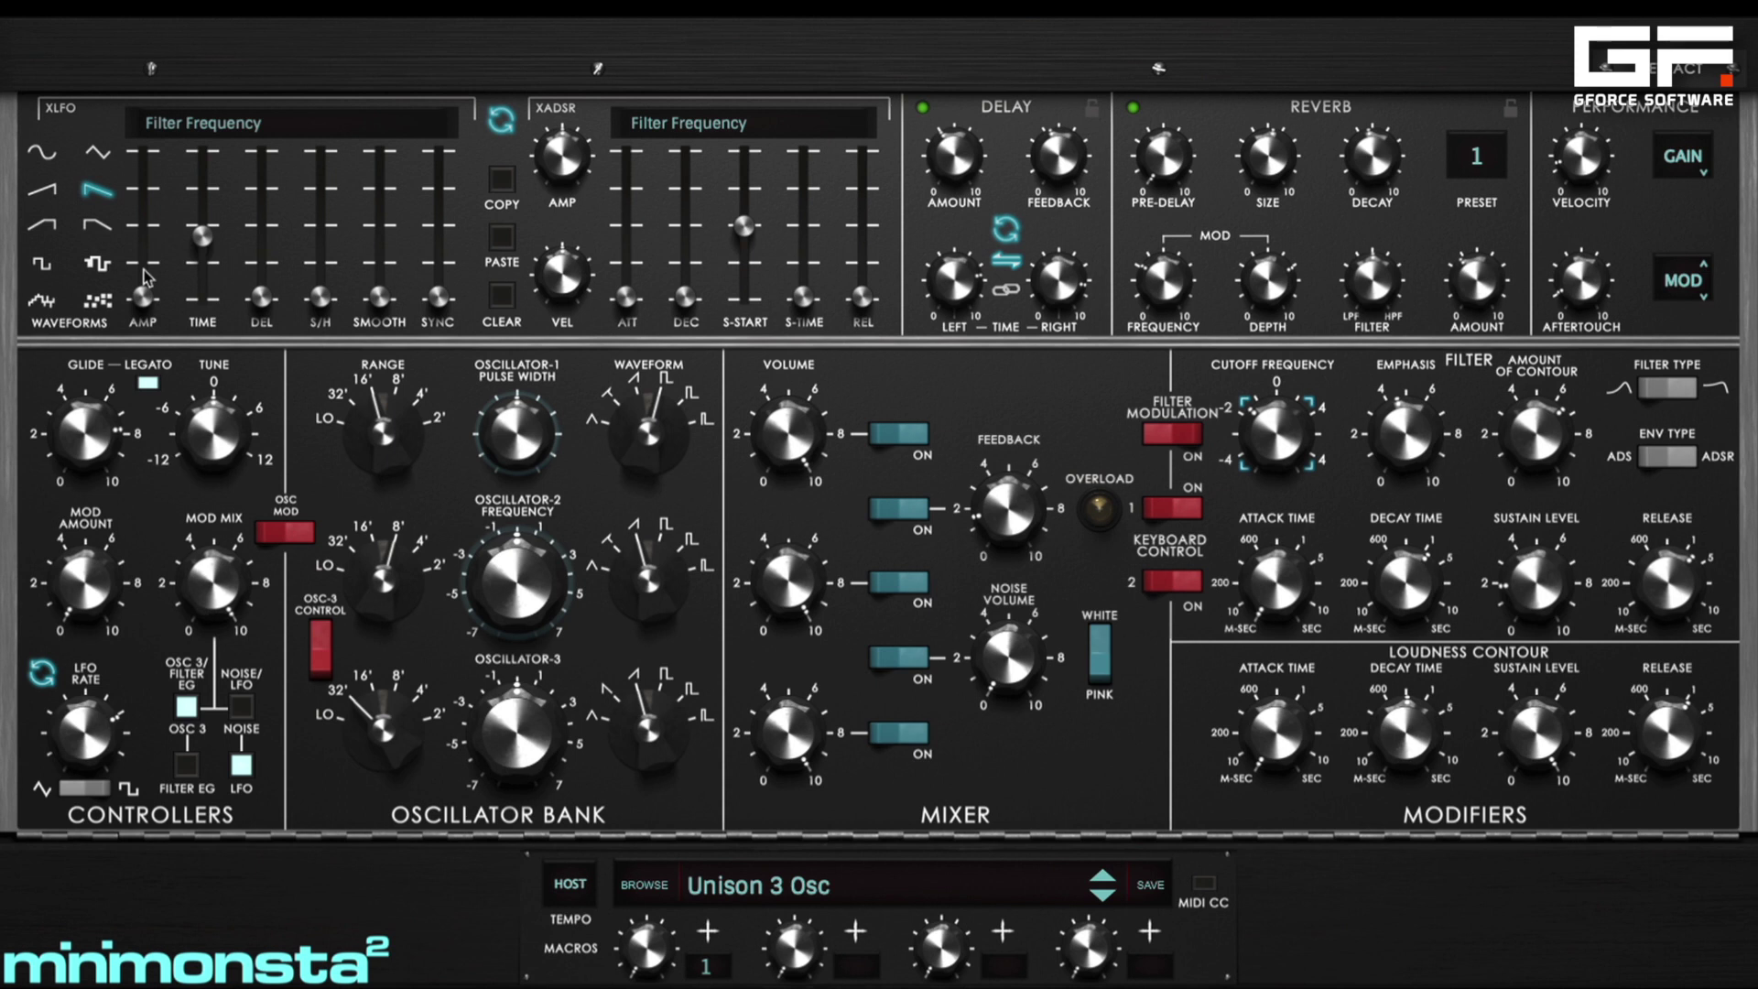
{"action": "left_click_drag", "start_coordinate": [144, 277], "coordinate": [155, 178]}
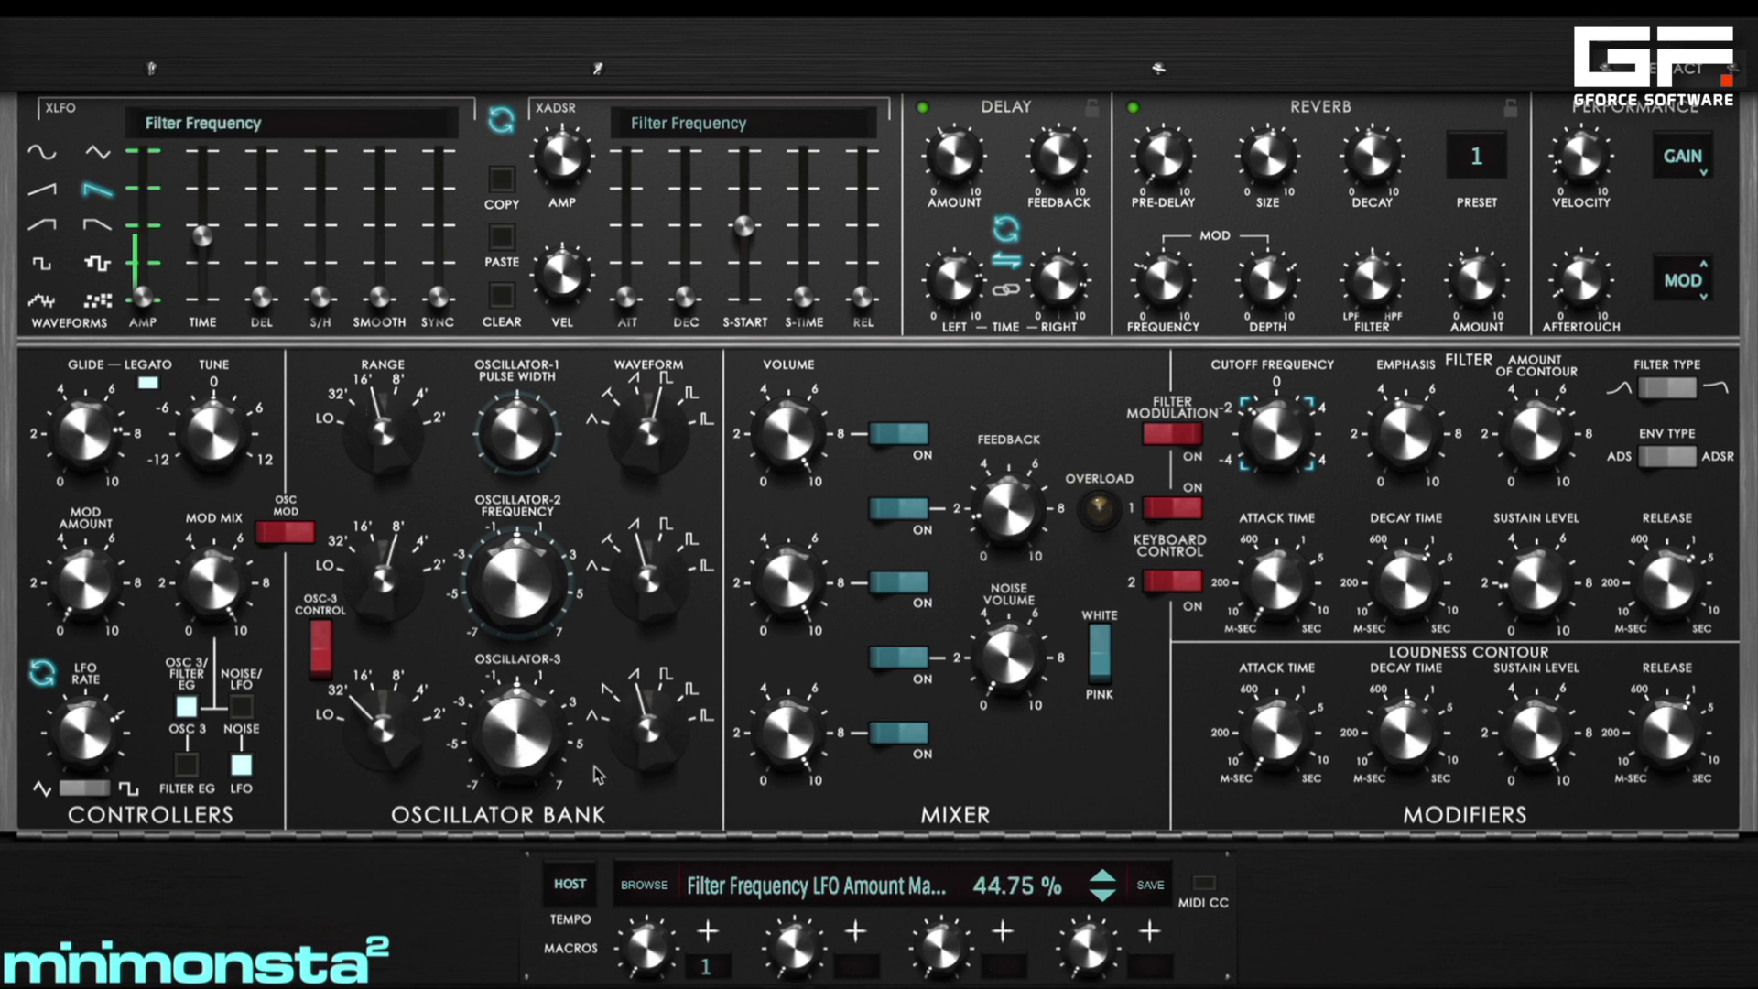
{"action": "left_click_drag", "start_coordinate": [606, 560], "coordinate": [599, 529]}
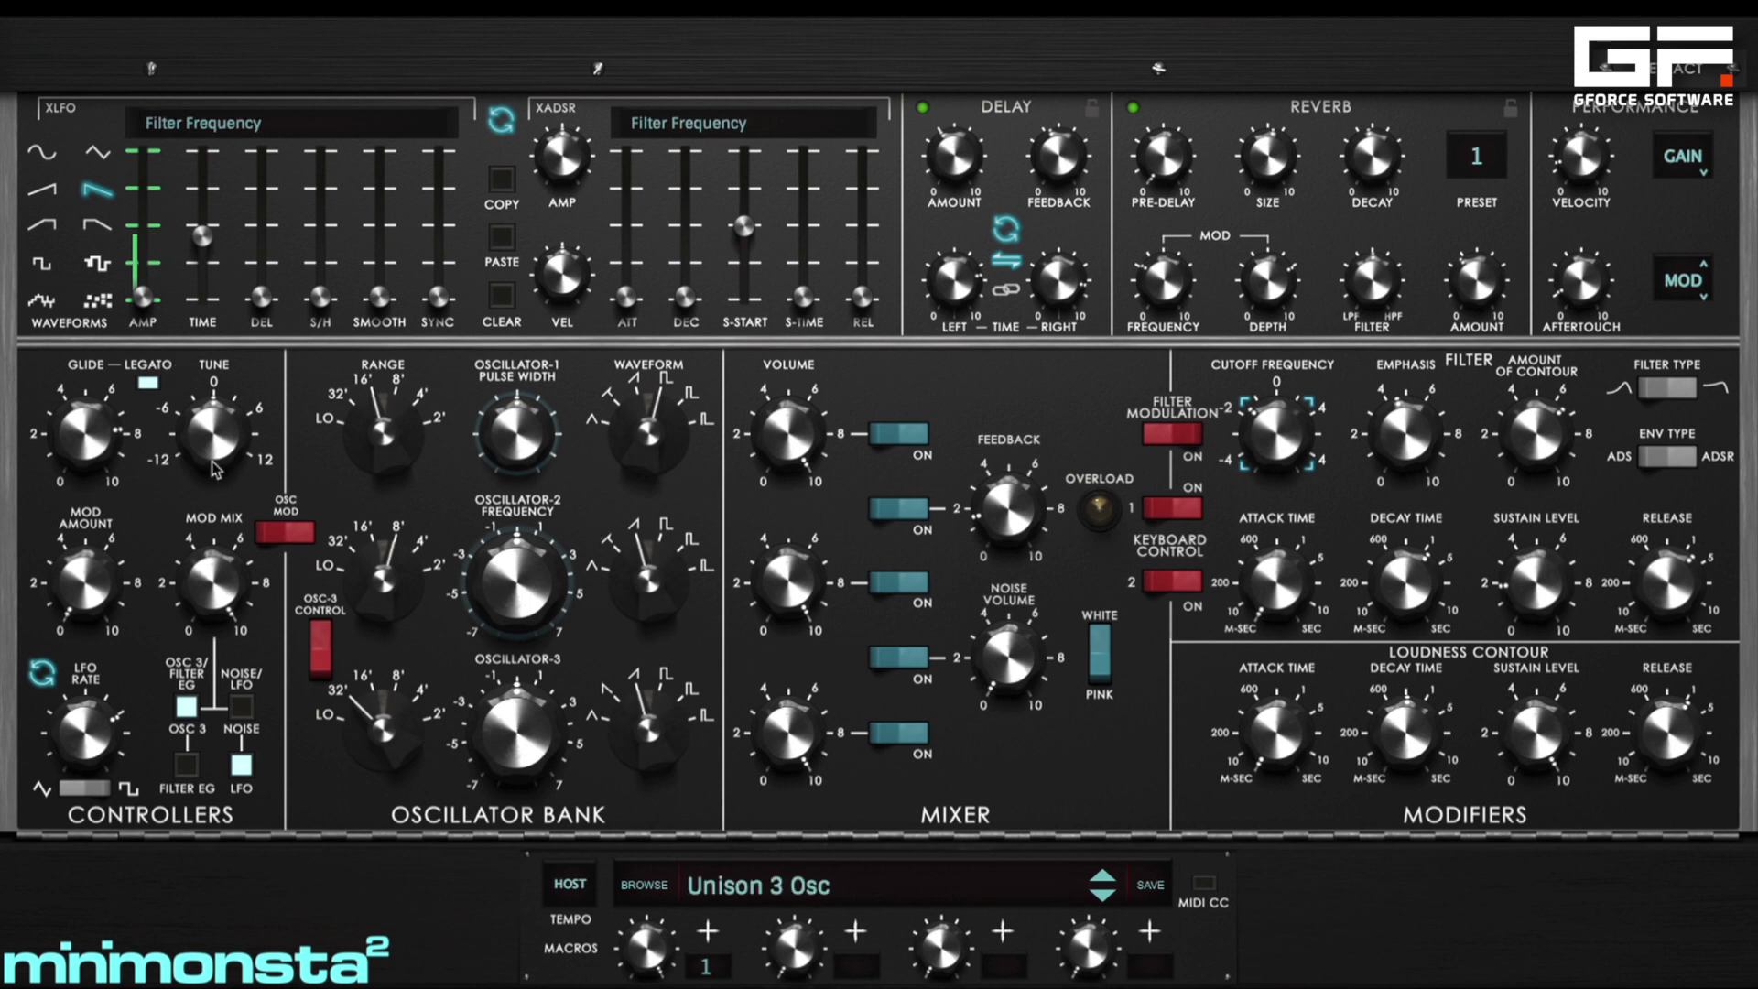
{"action": "mouse_move", "coordinate": [135, 261]}
{"action": "left_mouse_down"}
{"action": "mouse_move", "coordinate": [151, 179]}
{"action": "mouse_move", "coordinate": [137, 288]}
{"action": "mouse_move", "coordinate": [144, 232]}
{"action": "left_mouse_up"}
- Sweep Macro 1 up and down to audition the filter modulation amount
{"action": "mouse_move", "coordinate": [647, 952]}
{"action": "left_mouse_down"}
{"action": "mouse_move", "coordinate": [647, 926]}
{"action": "mouse_move", "coordinate": [647, 952]}
{"action": "left_mouse_up"}
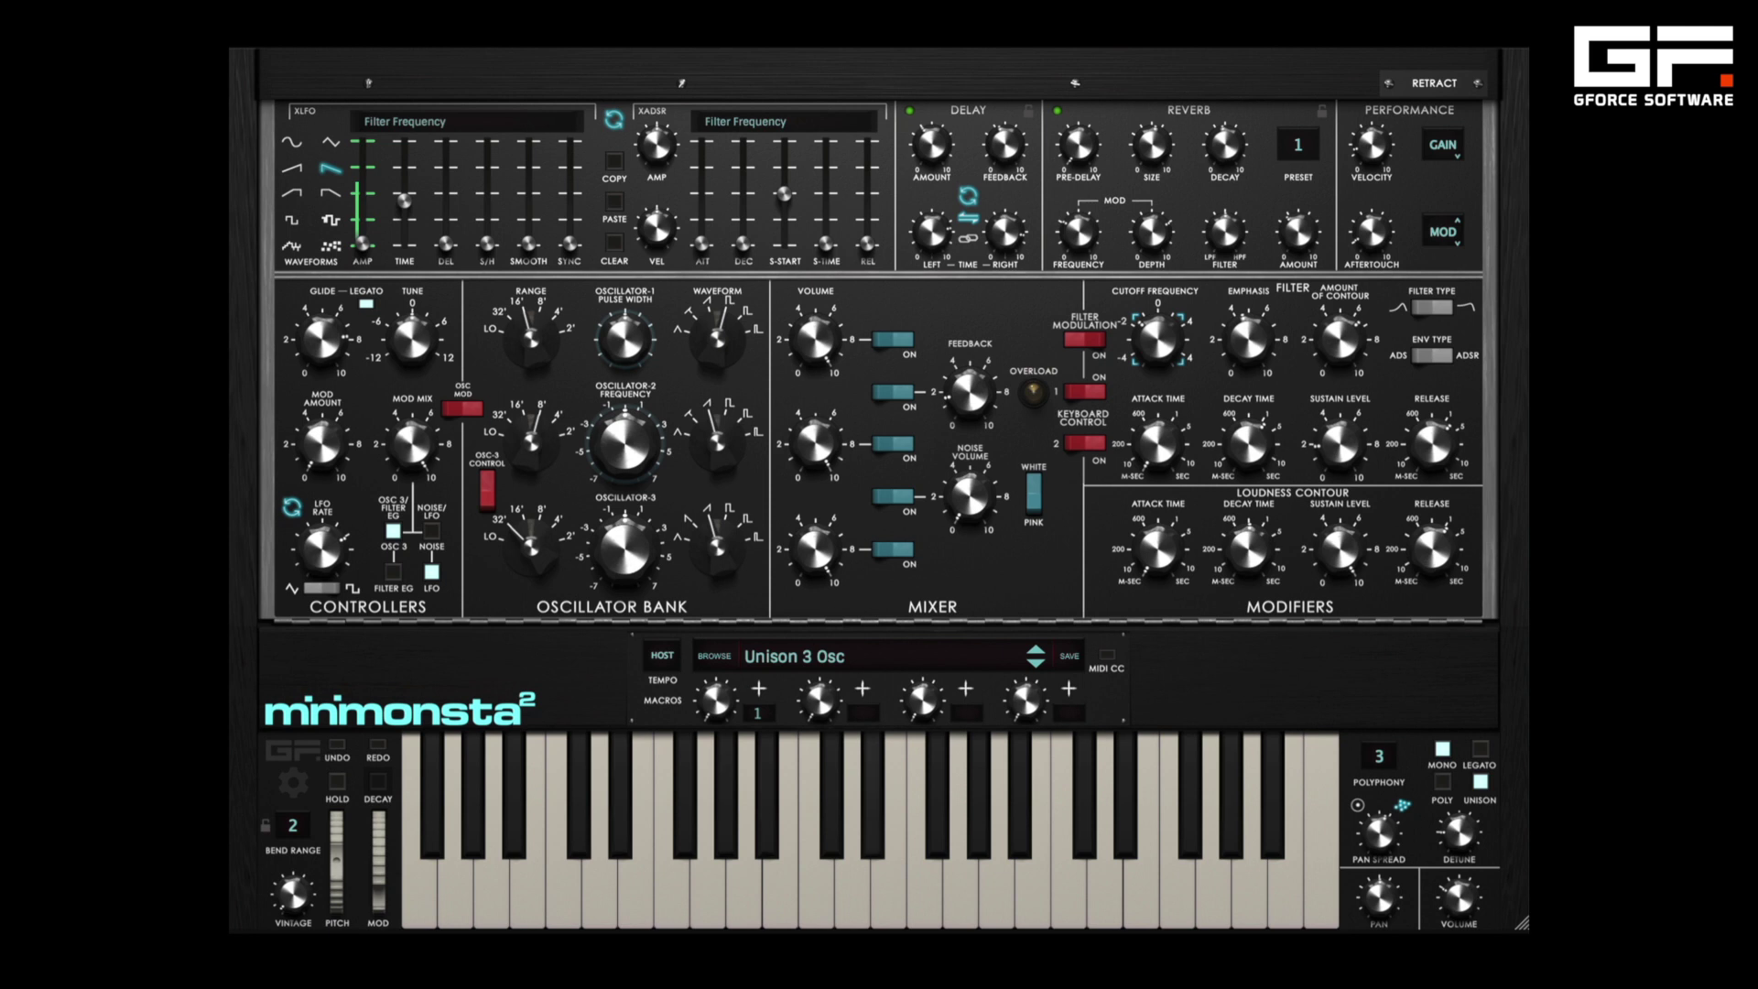
{"action": "mouse_move", "coordinate": [717, 712]}
{"action": "left_mouse_down"}
{"action": "mouse_move", "coordinate": [705, 499]}
{"action": "mouse_move", "coordinate": [733, 773]}
{"action": "mouse_move", "coordinate": [709, 506]}
{"action": "mouse_move", "coordinate": [723, 728]}
{"action": "left_mouse_up"}
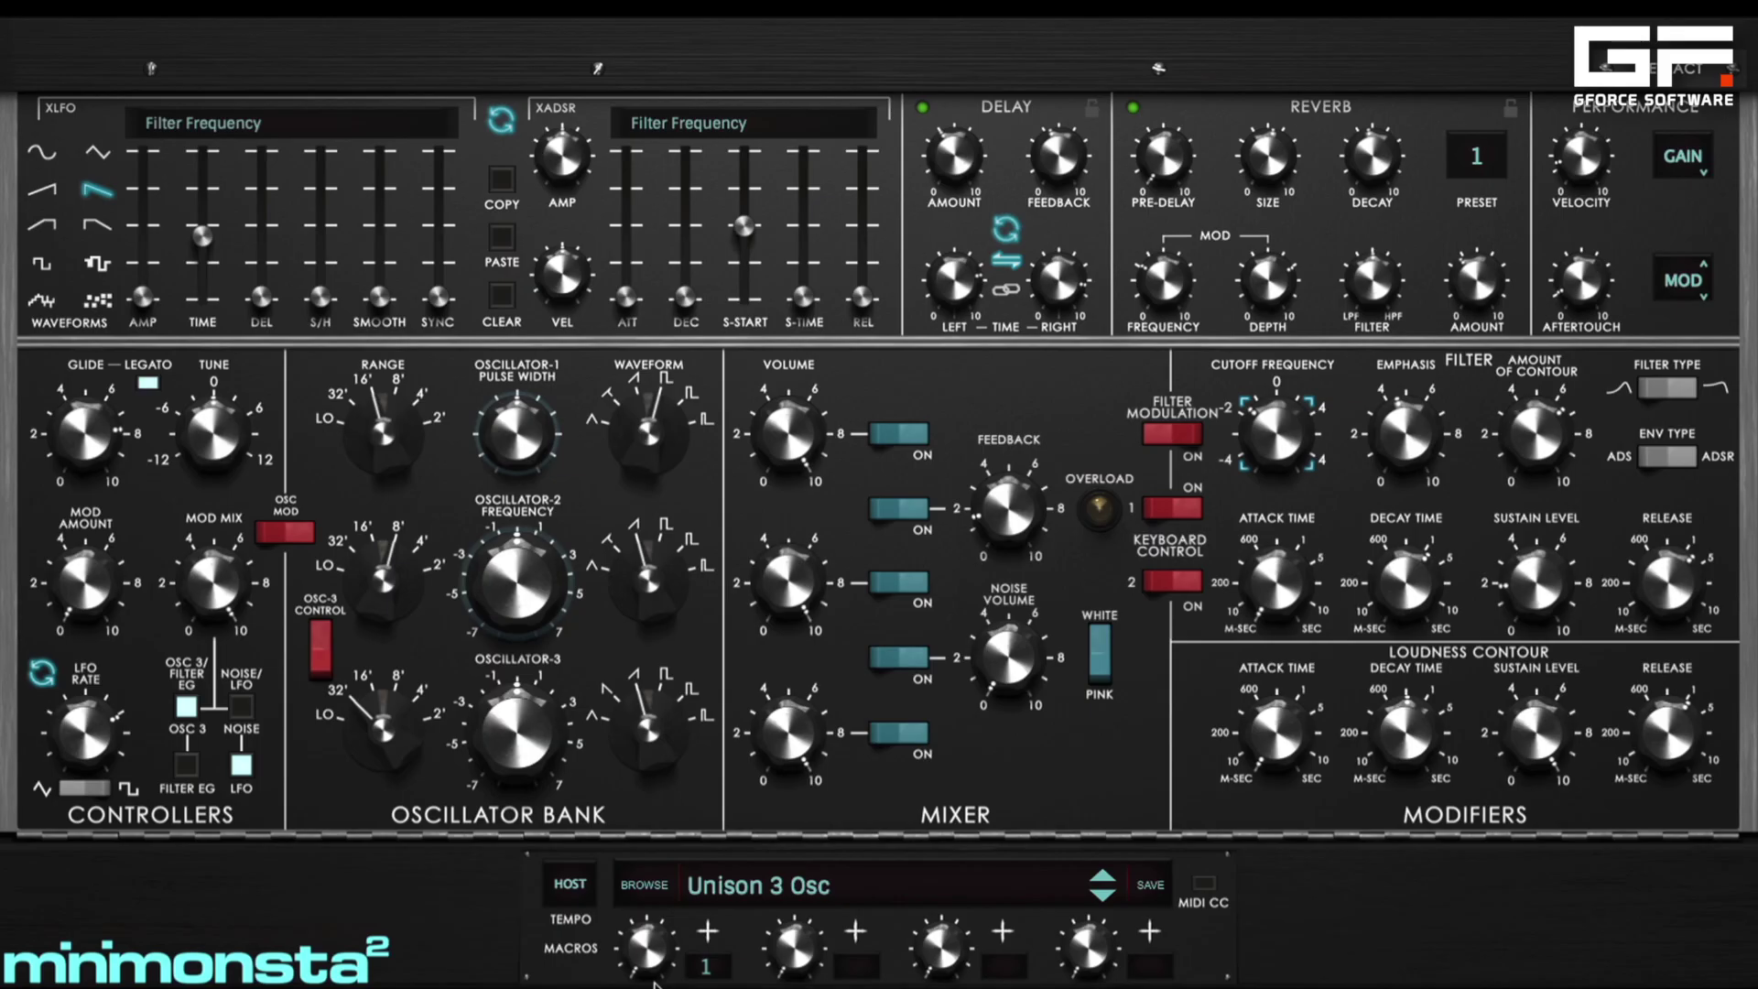
{"action": "left_click_drag", "start_coordinate": [652, 961], "coordinate": [581, 578]}
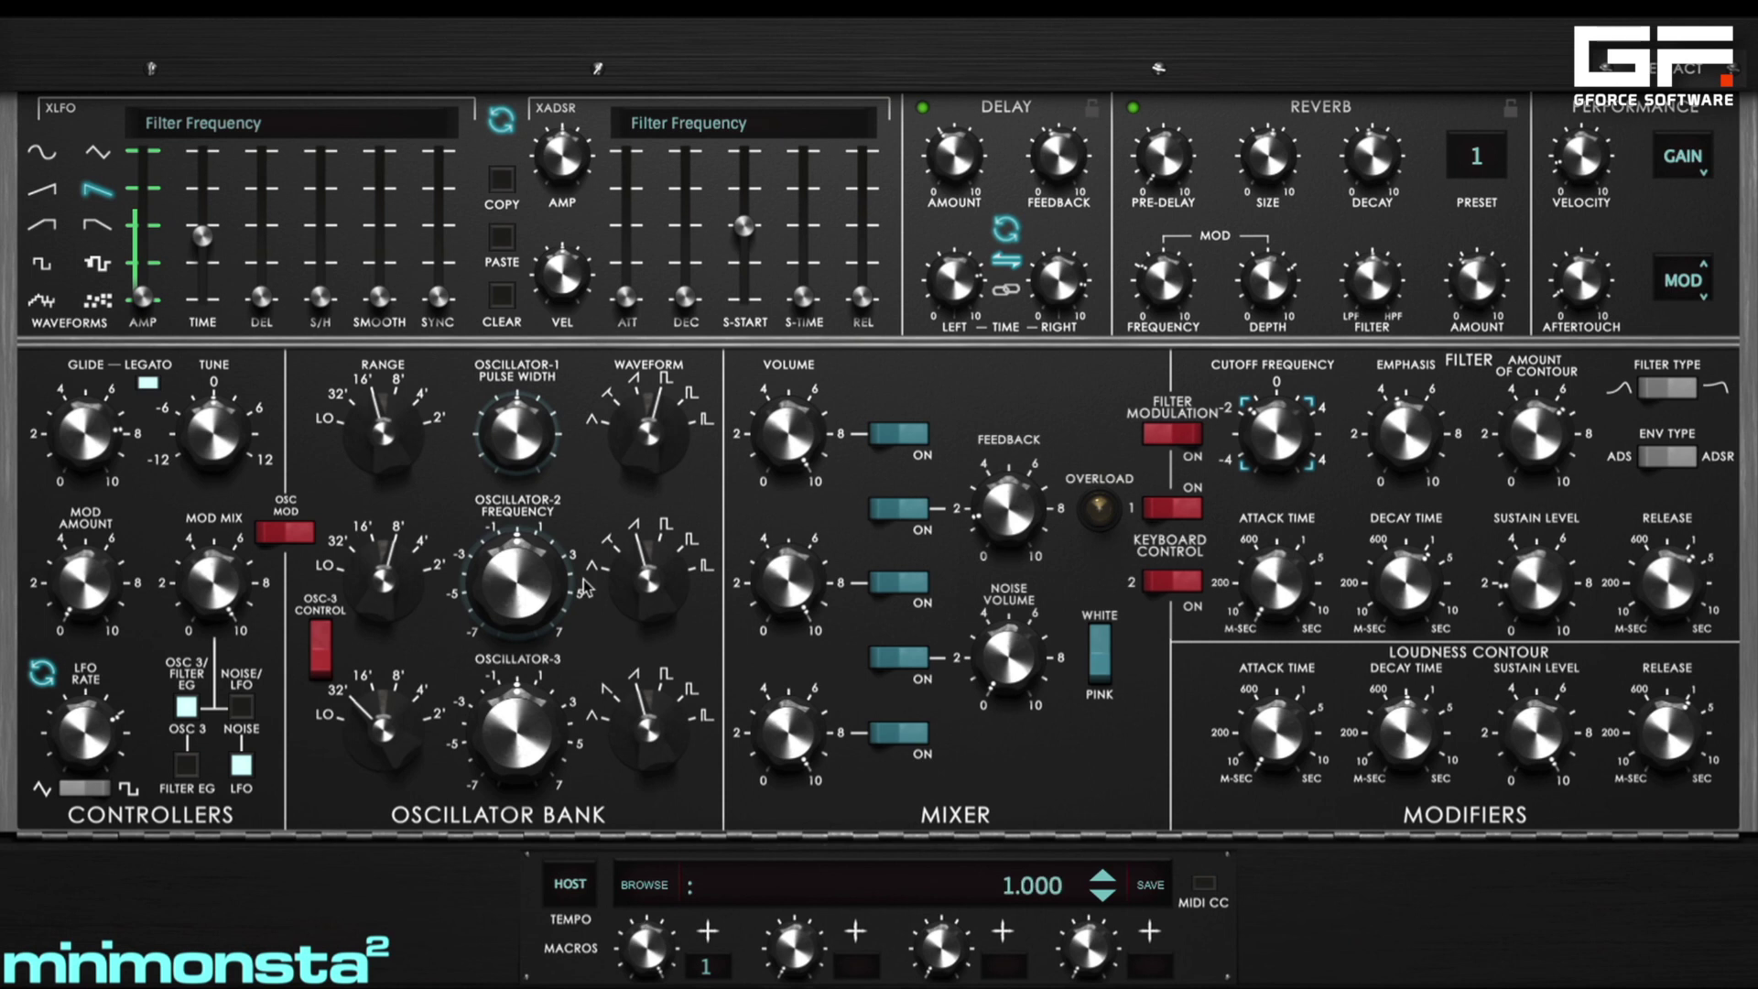
- Add the filter frequency XLFO rate to Macro 1 with a range of -15%, and sweep the macro to audition both assignments
{"action": "left_click", "coordinate": [710, 932]}
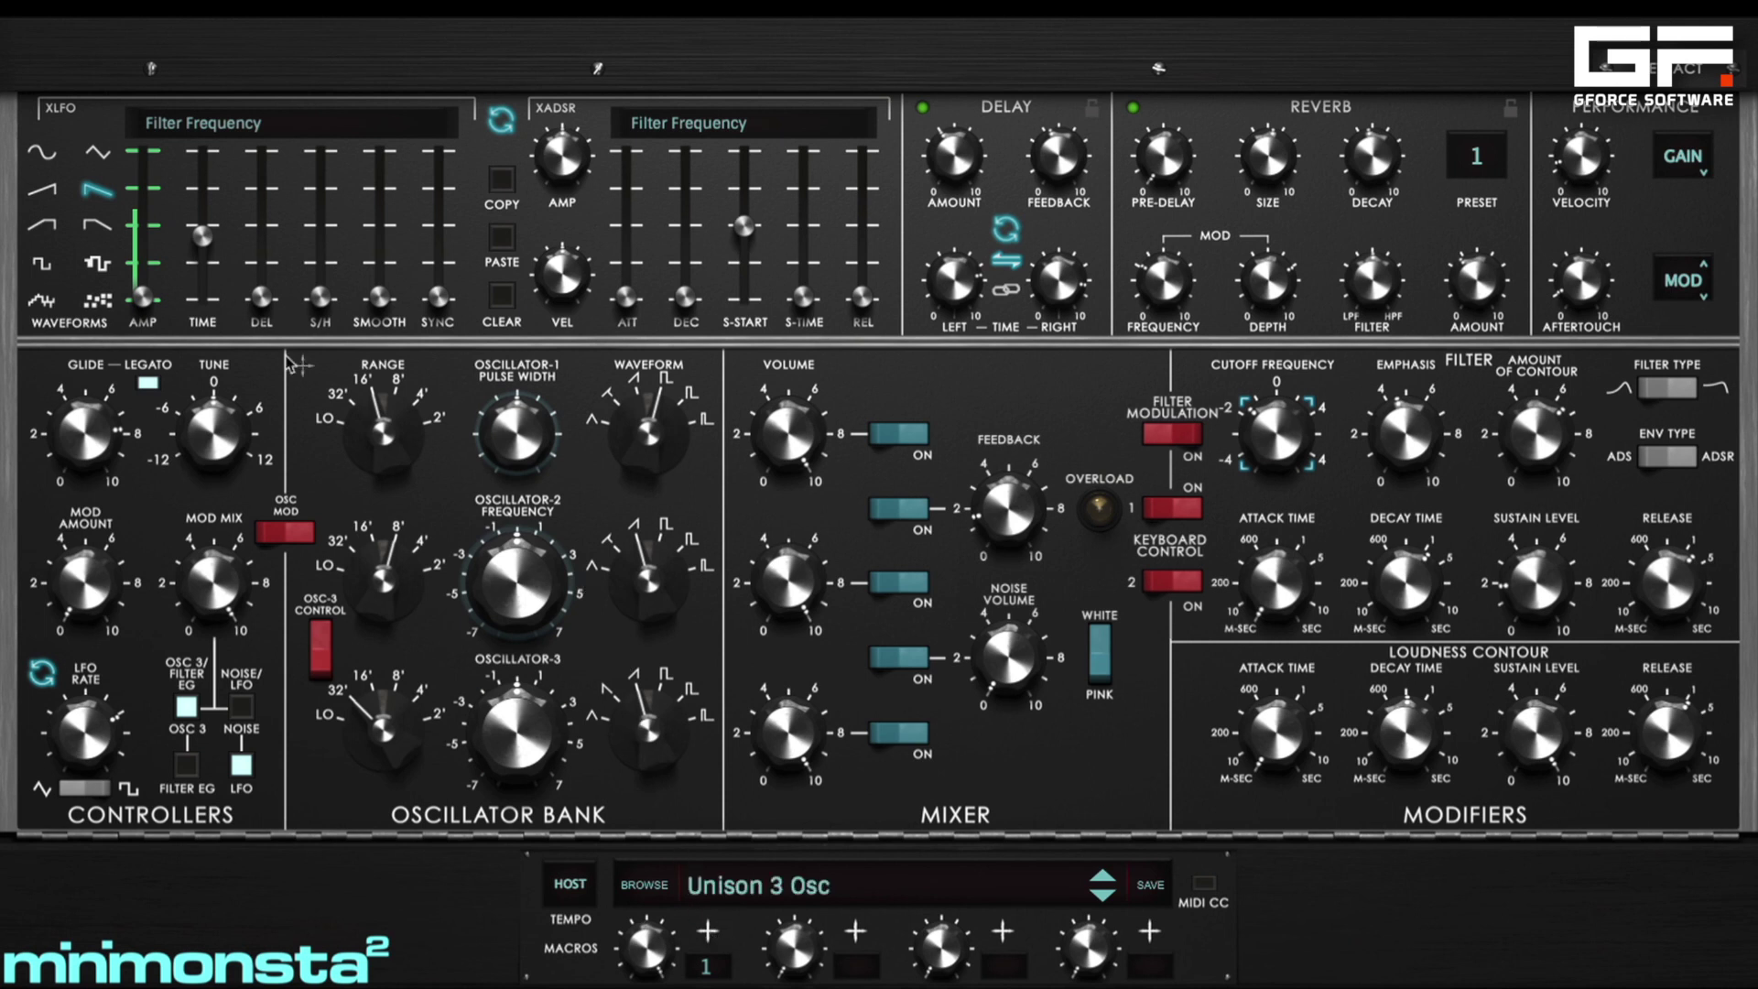
{"action": "left_click", "coordinate": [211, 292]}
{"action": "left_click_drag", "start_coordinate": [205, 258], "coordinate": [209, 301]}
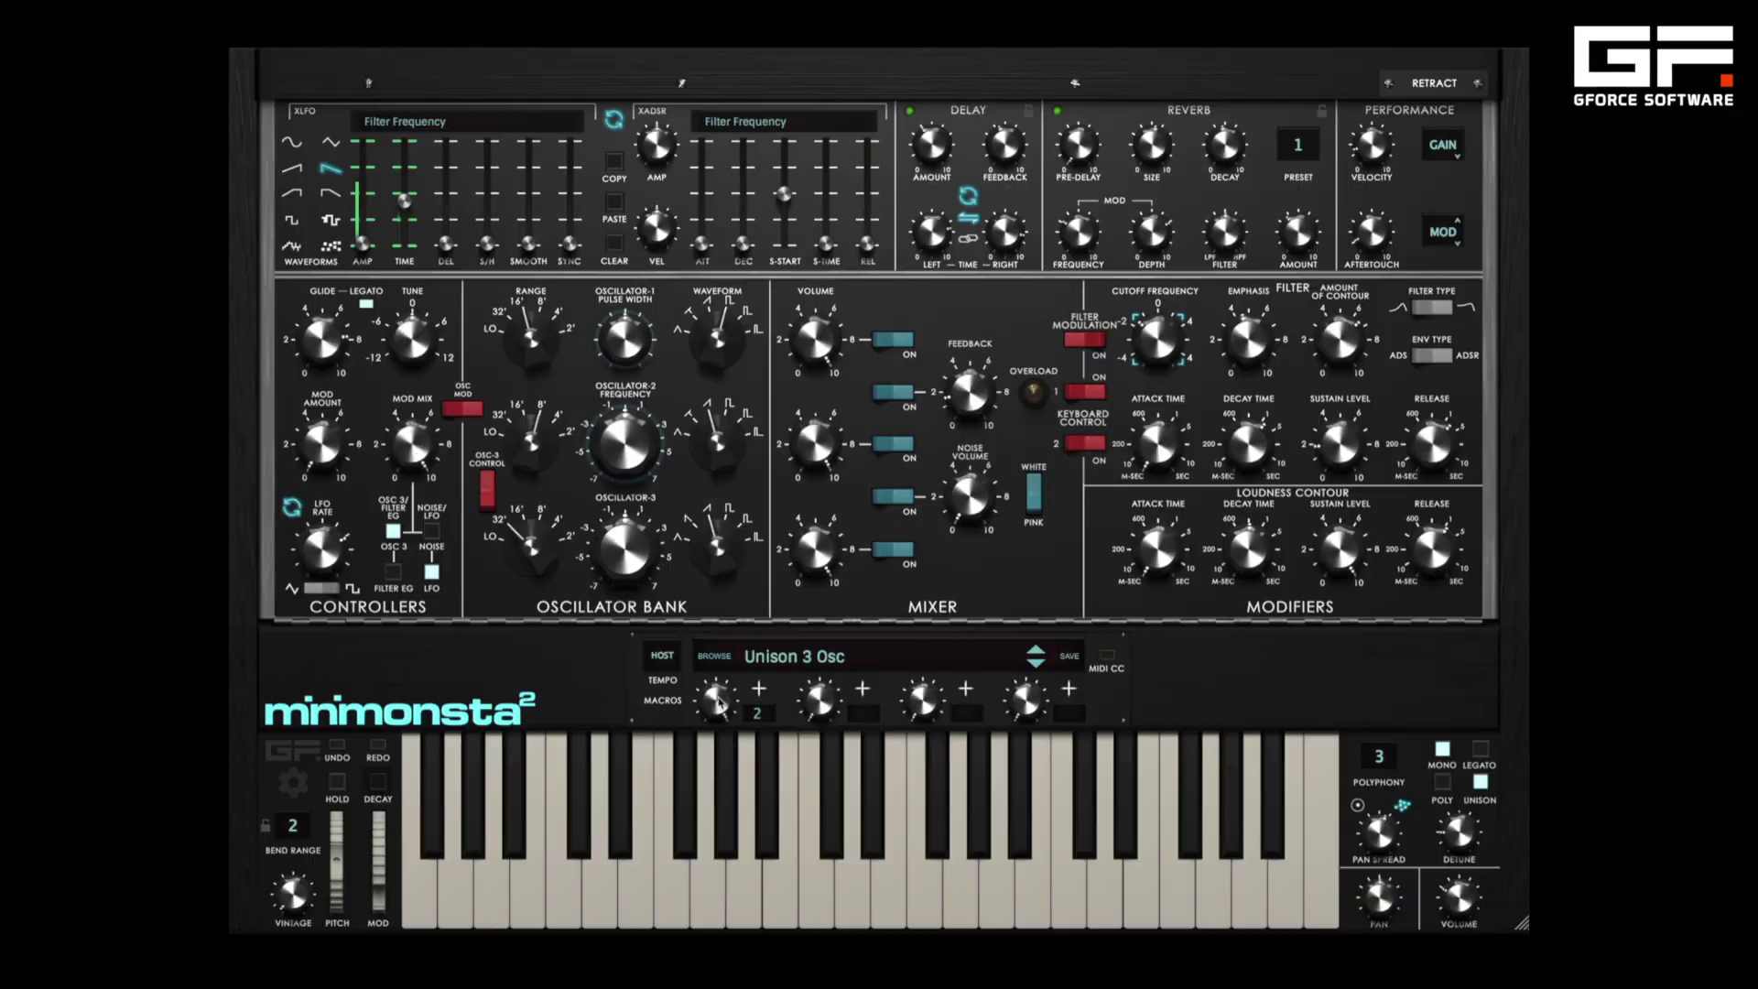
{"action": "left_click_drag", "start_coordinate": [719, 703], "coordinate": [733, 952]}
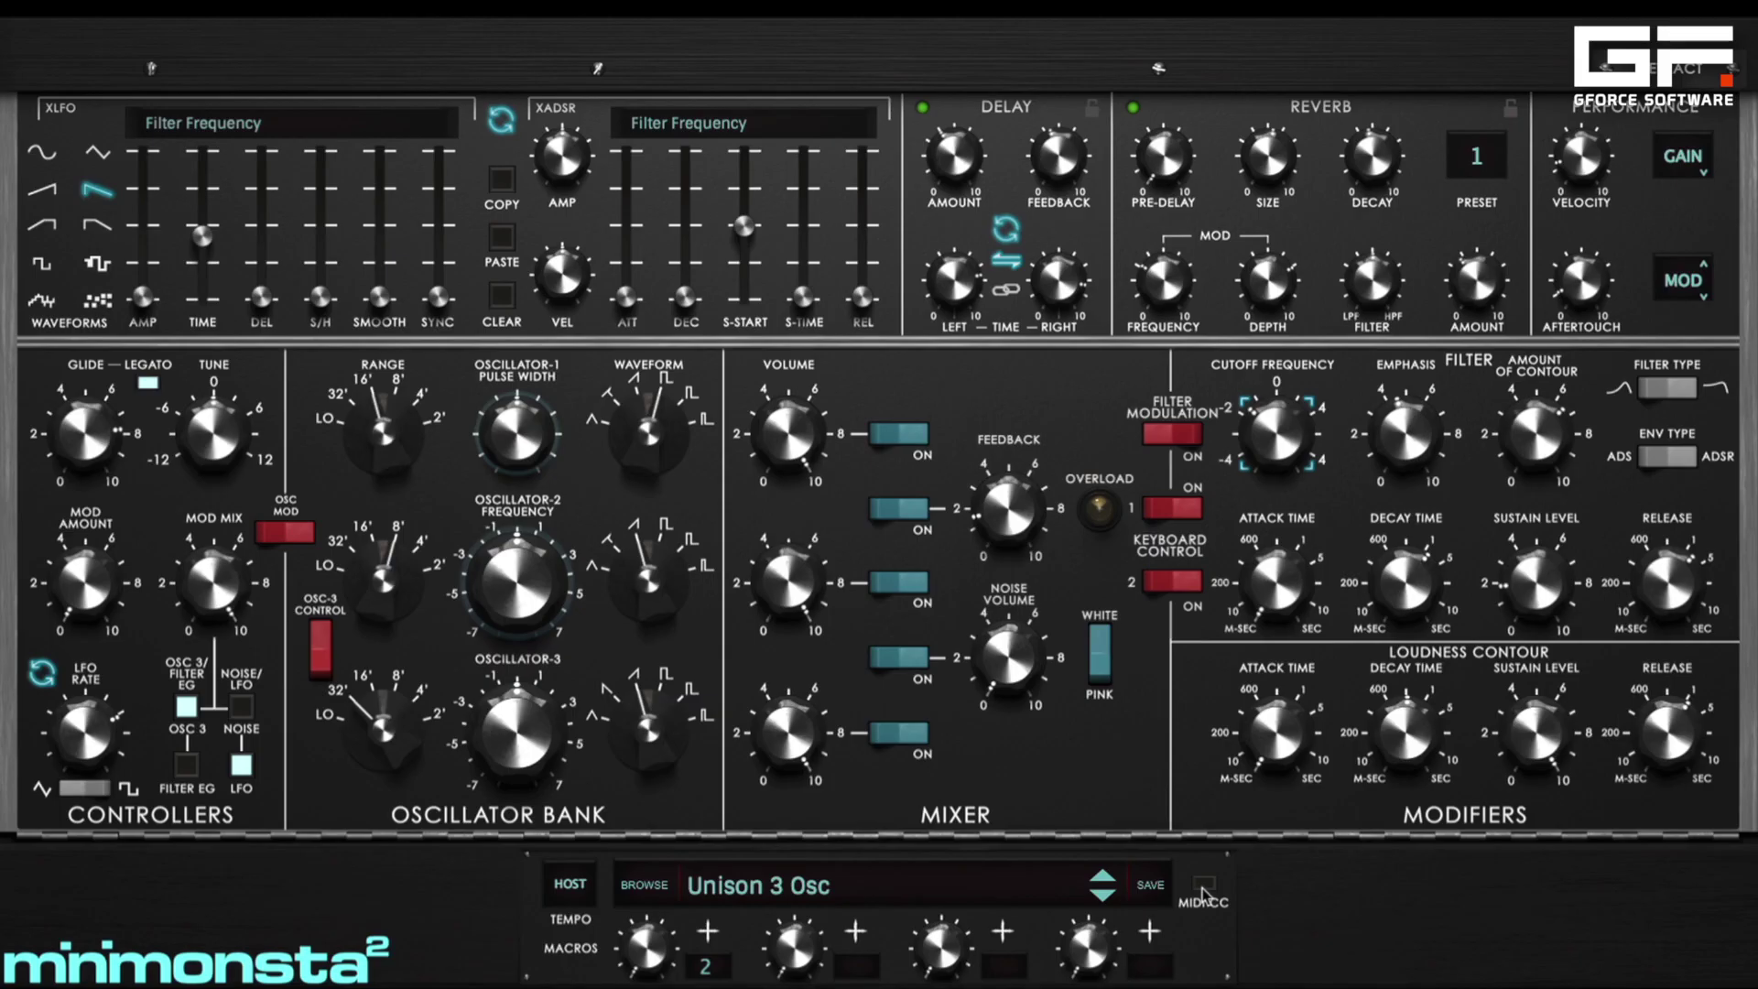
- Display the MIDI CC assignments to check the controller numbers of the macros, and leave that view
{"action": "left_click", "coordinate": [1107, 656]}
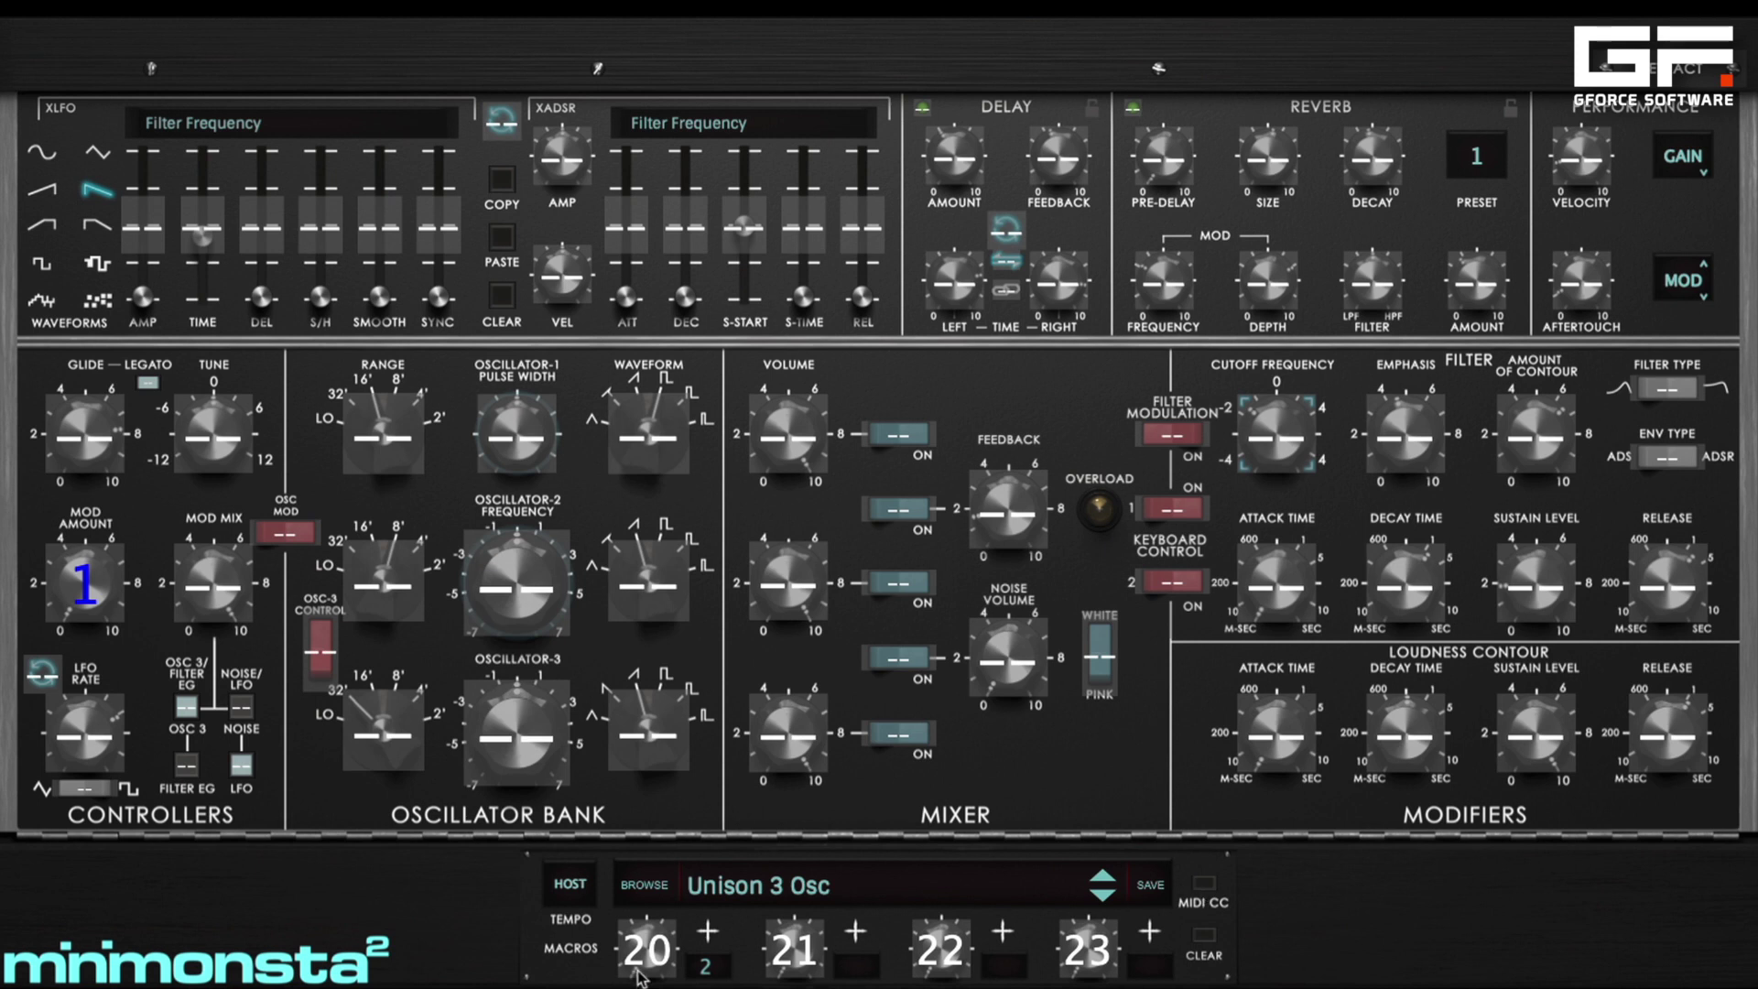
{"action": "left_click", "coordinate": [1202, 886]}
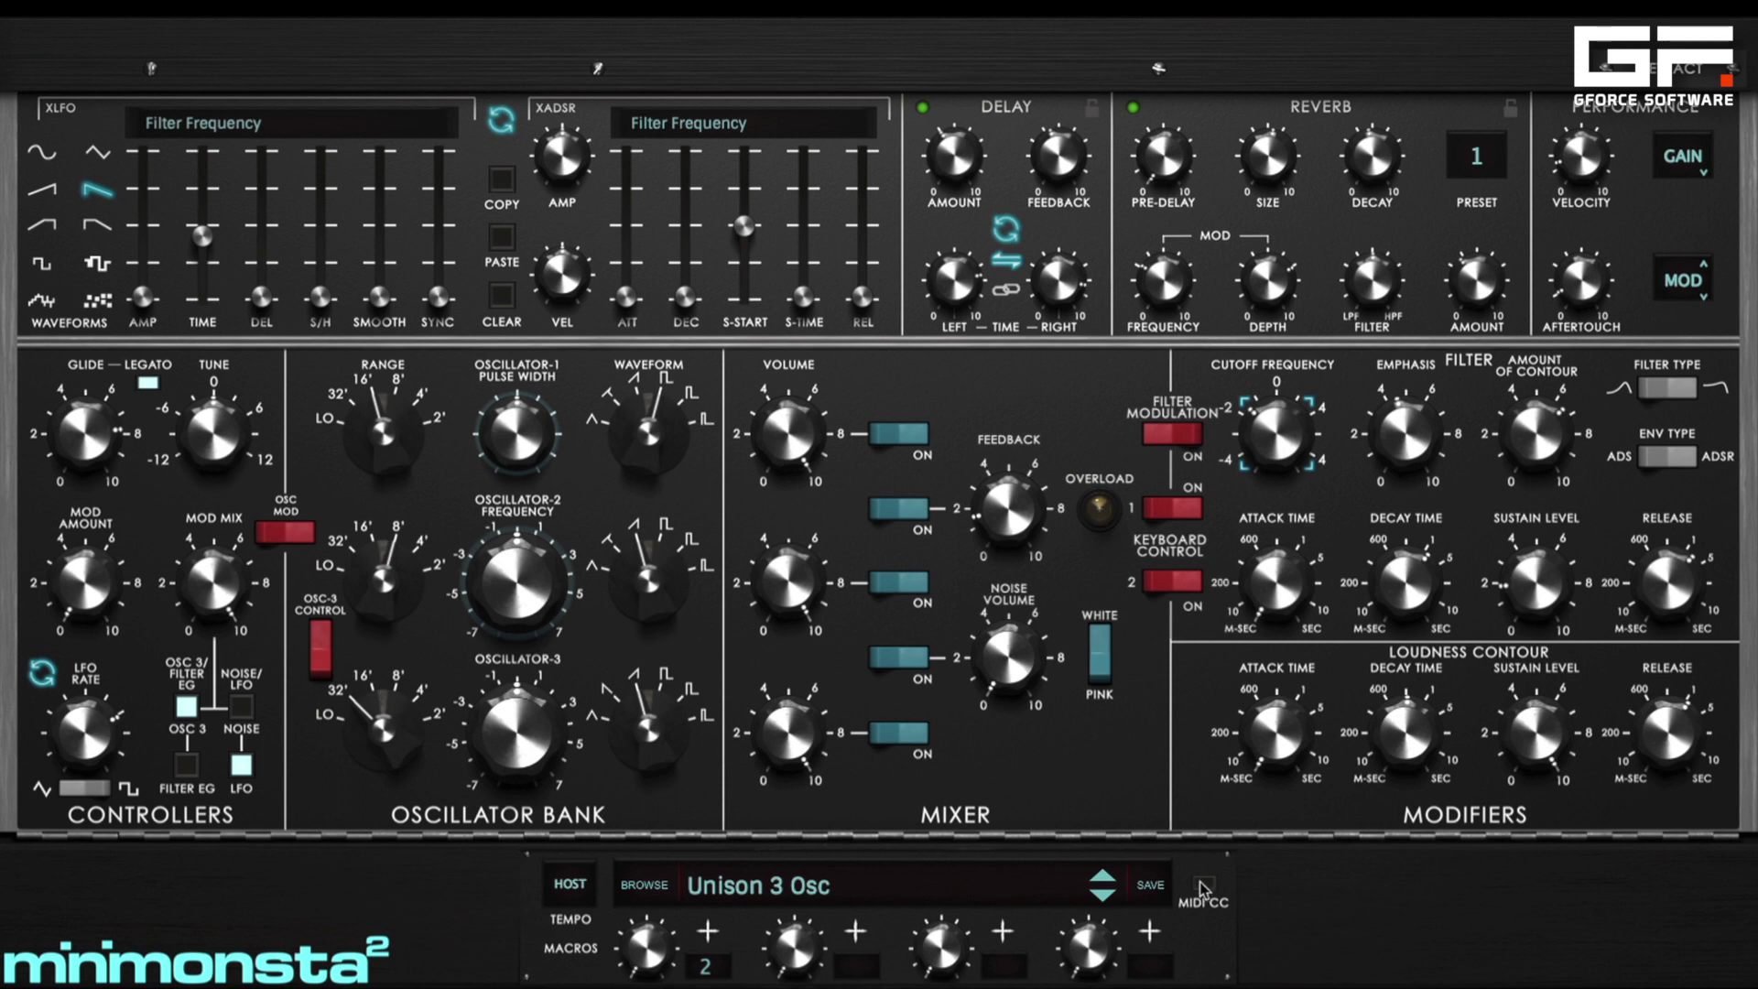
- Try aftertouch routed to M1 with a changed amount, and set the aftertouch destination back to MOD
{"action": "left_click", "coordinate": [1678, 284]}
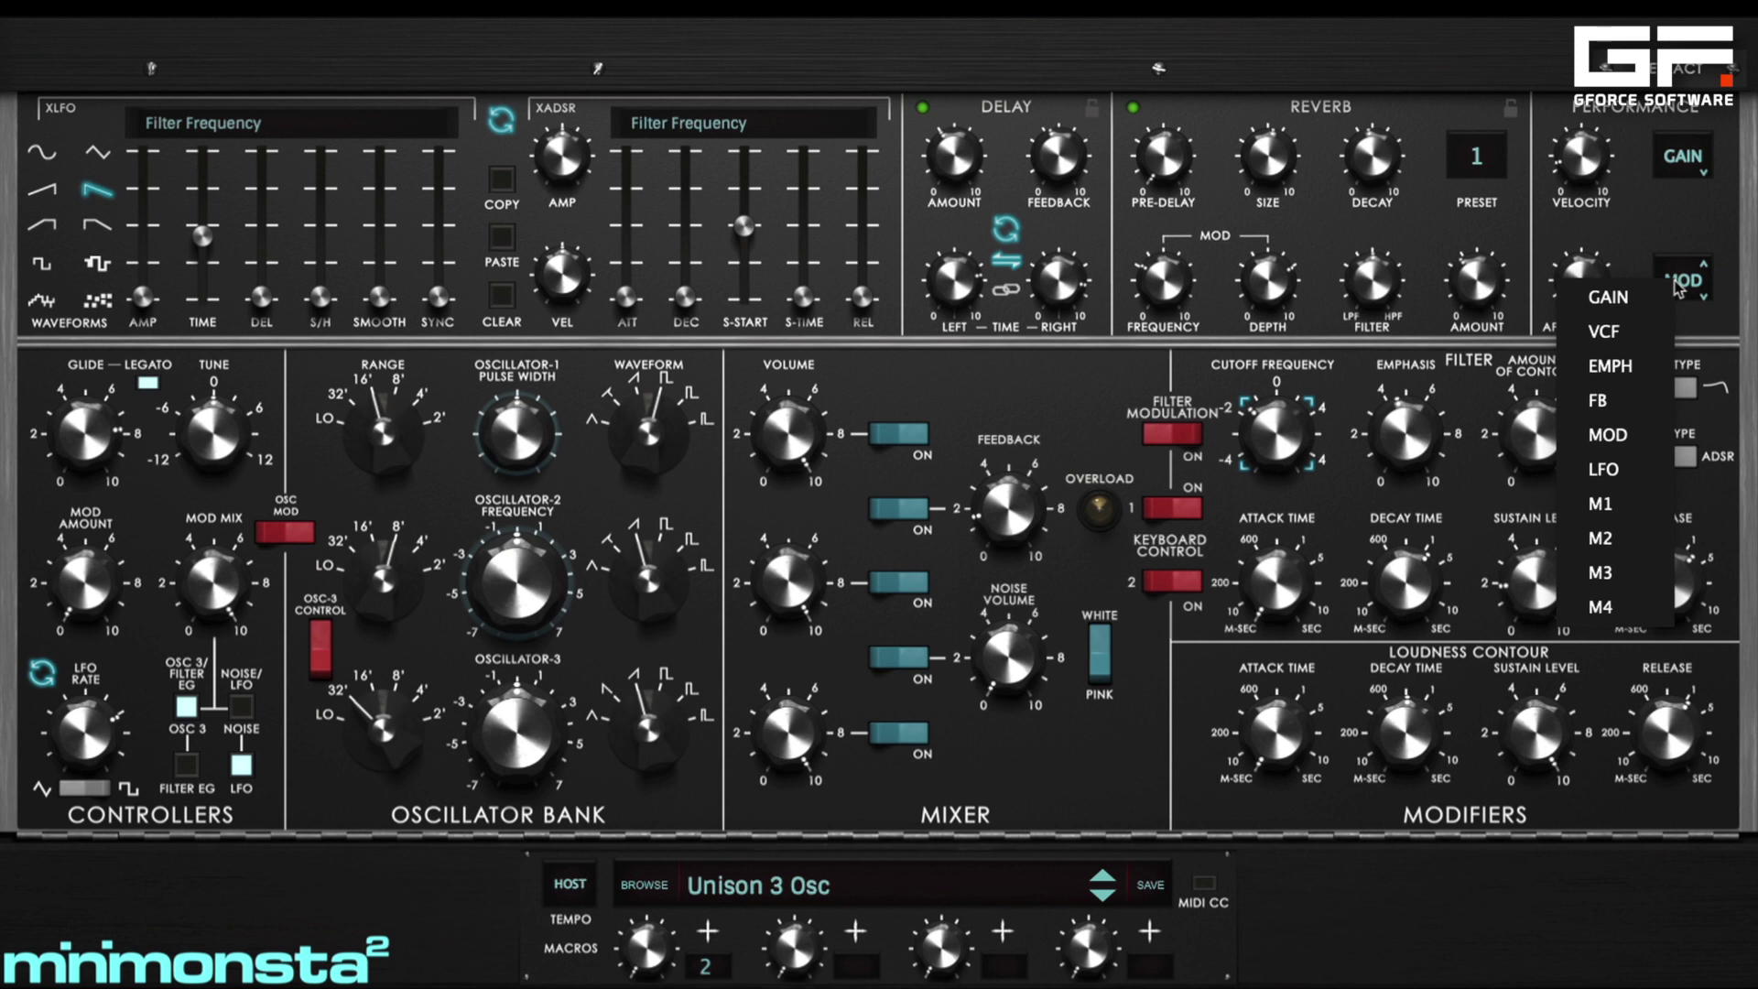
{"action": "left_click", "coordinate": [1645, 509]}
{"action": "left_click_drag", "start_coordinate": [1589, 284], "coordinate": [1589, 78]}
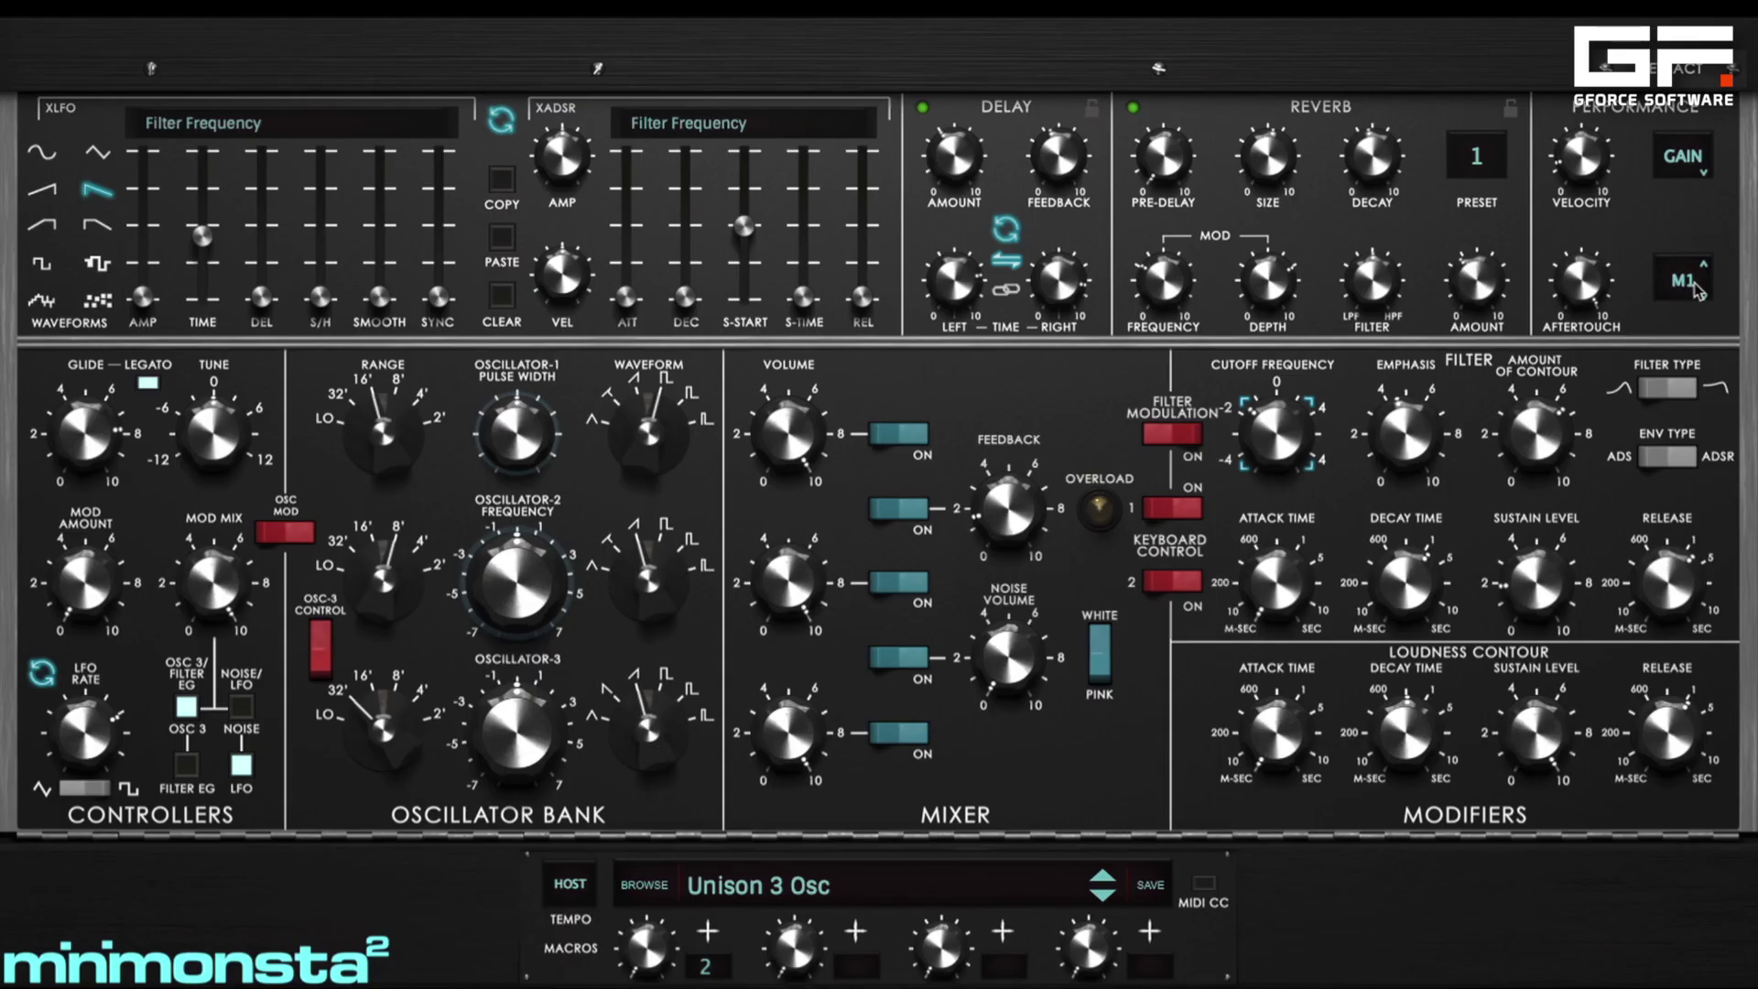
{"action": "left_click", "coordinate": [1448, 236]}
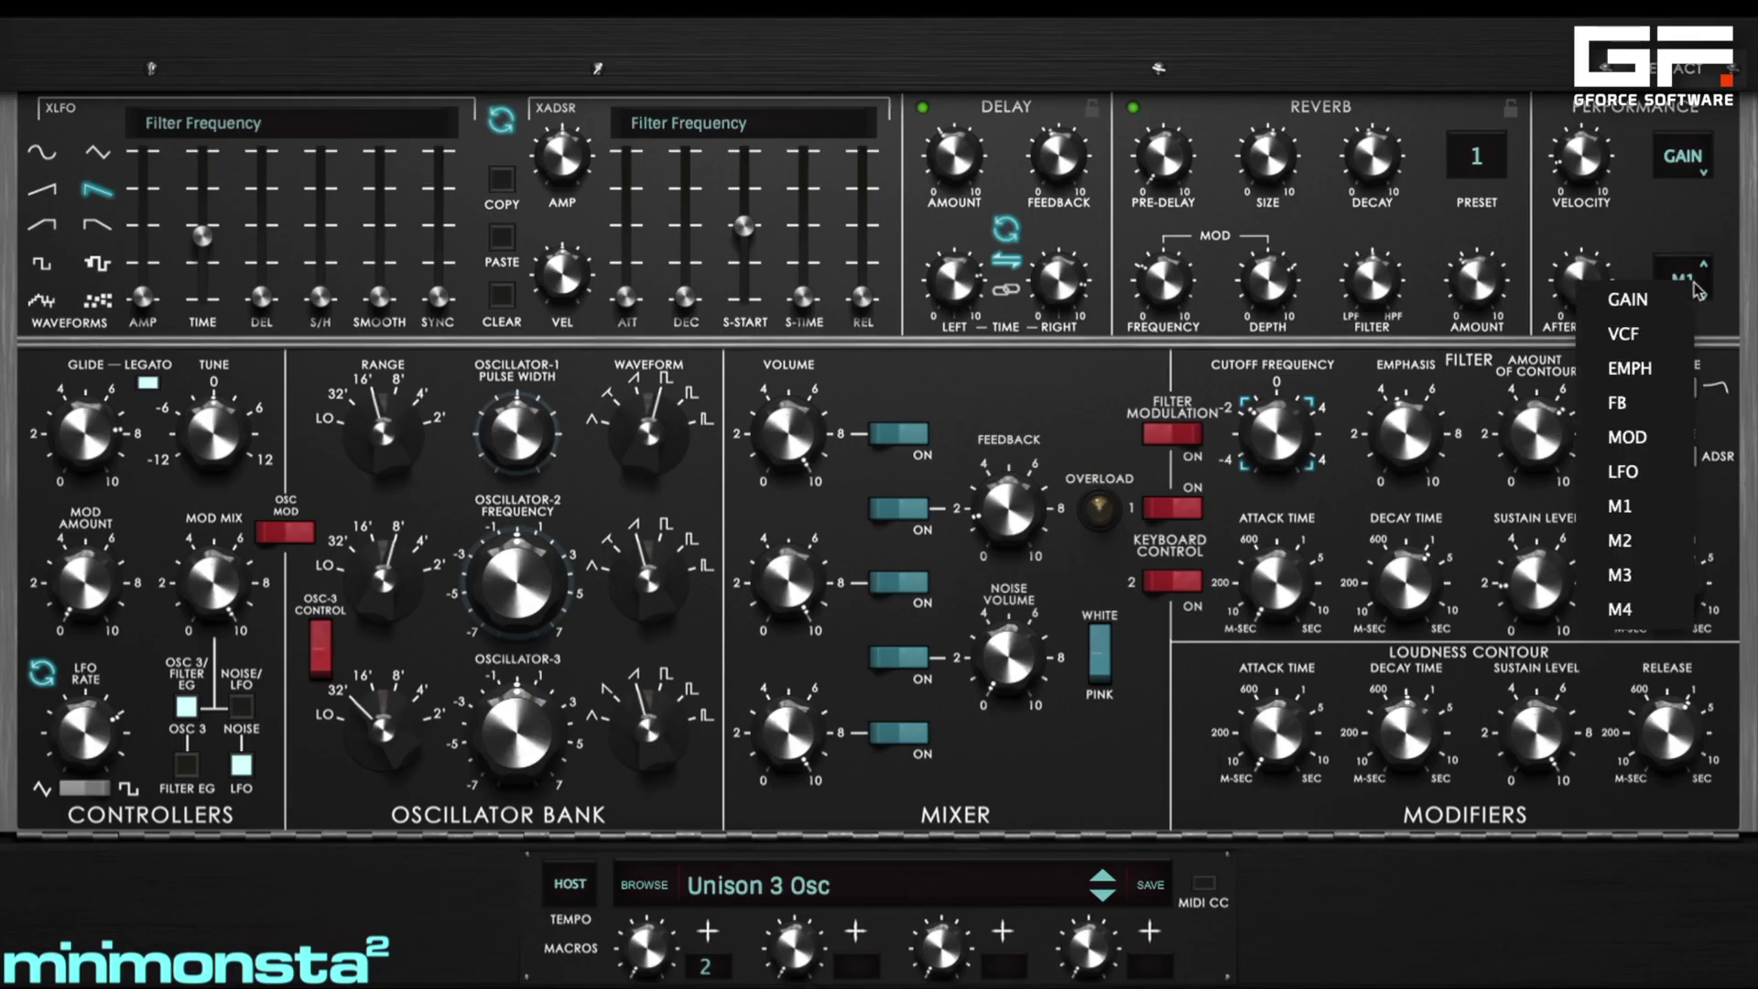
{"action": "left_click", "coordinate": [1664, 438]}
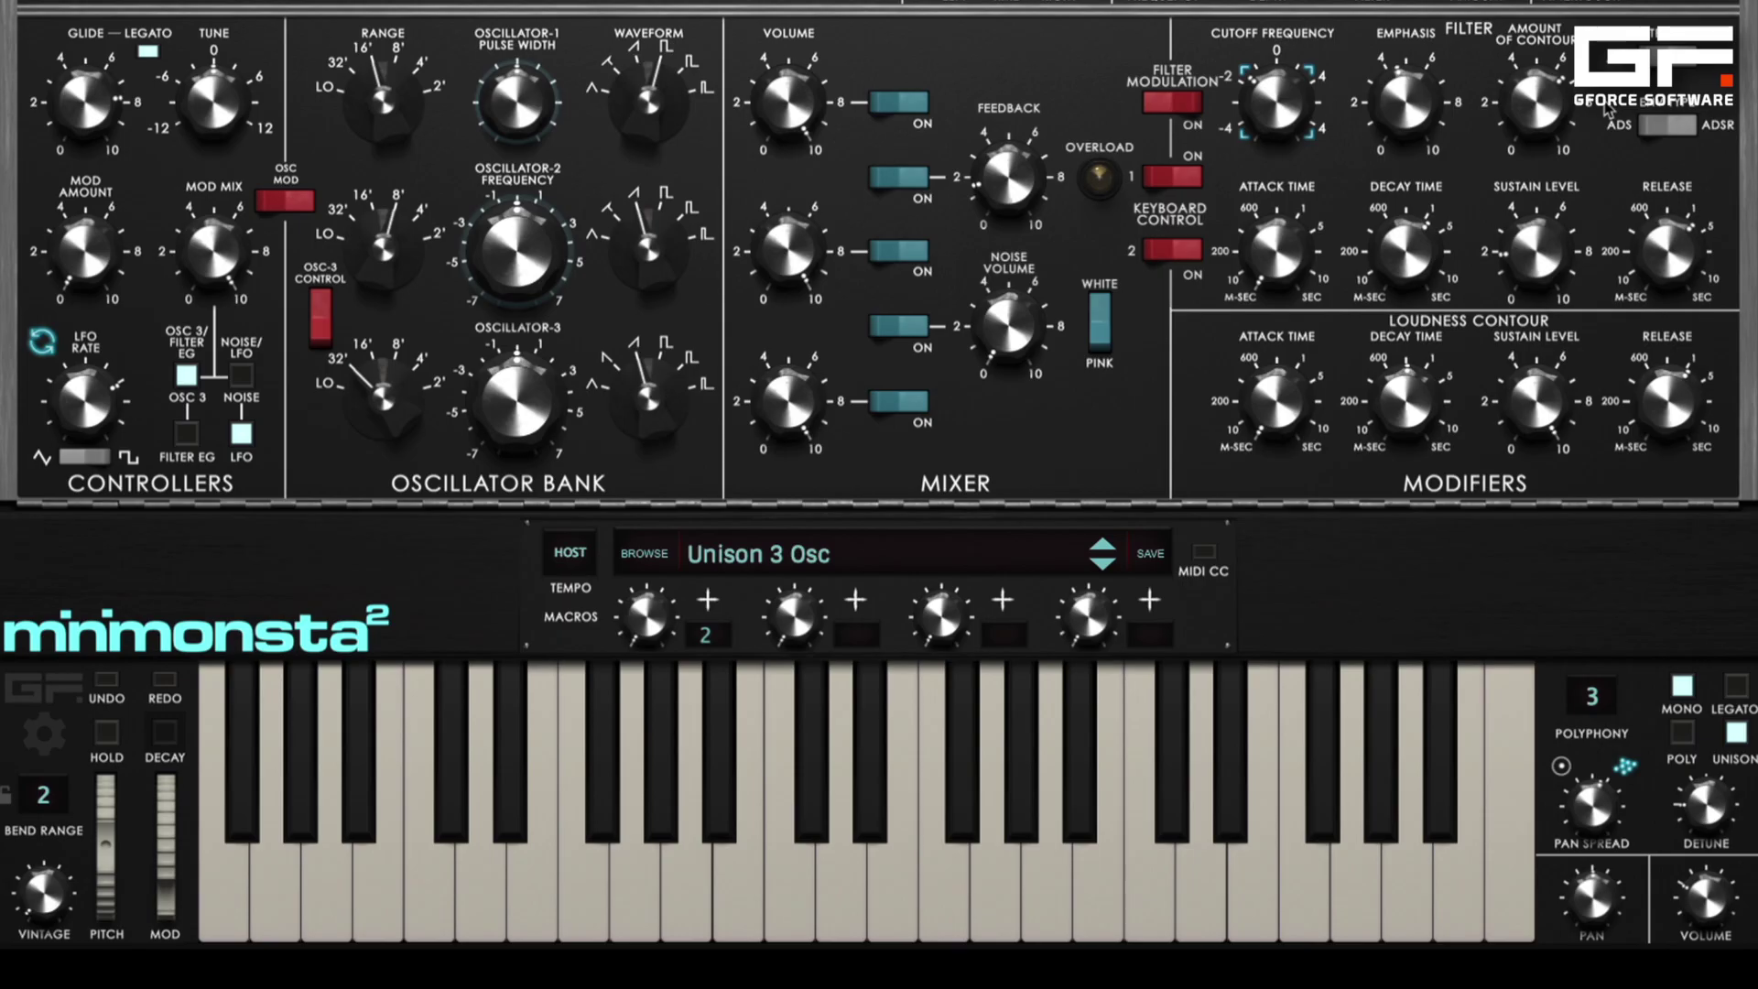
- Review the list of parameters assigned to Macro 1 and close it without removing any
{"action": "left_click", "coordinate": [707, 643]}
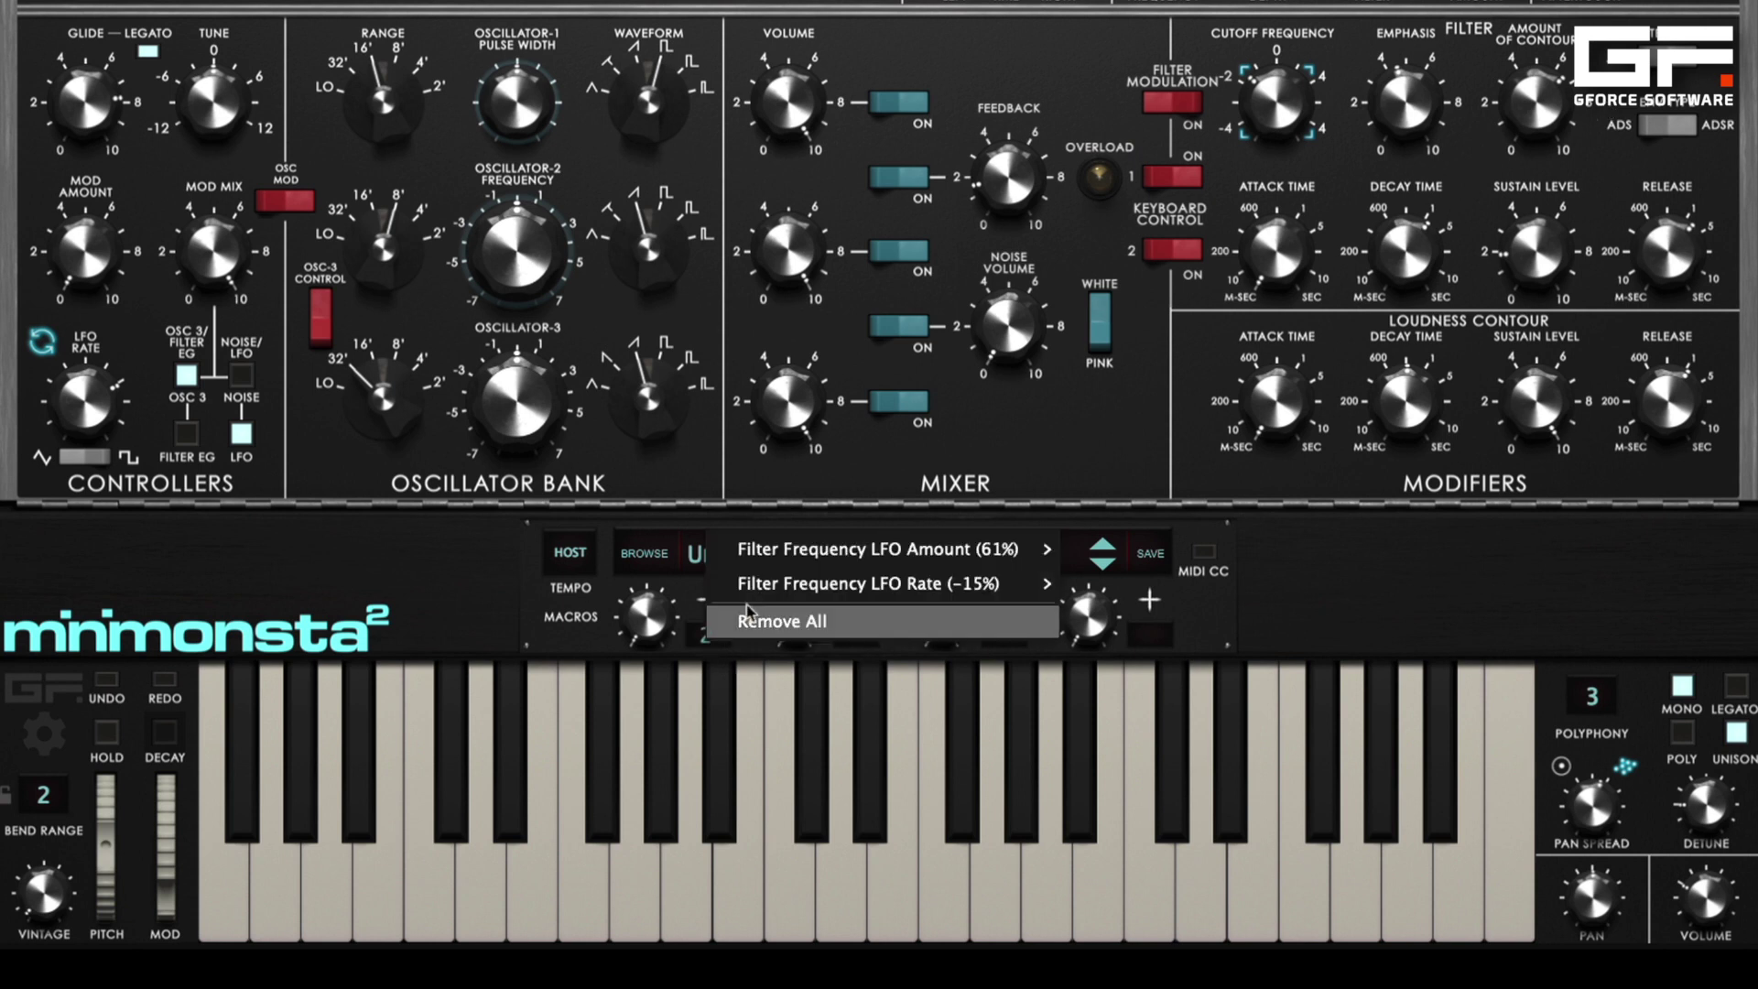
{"action": "mouse_move", "coordinate": [756, 591]}
{"action": "mouse_move", "coordinate": [769, 559]}
{"action": "left_click", "coordinate": [476, 590]}
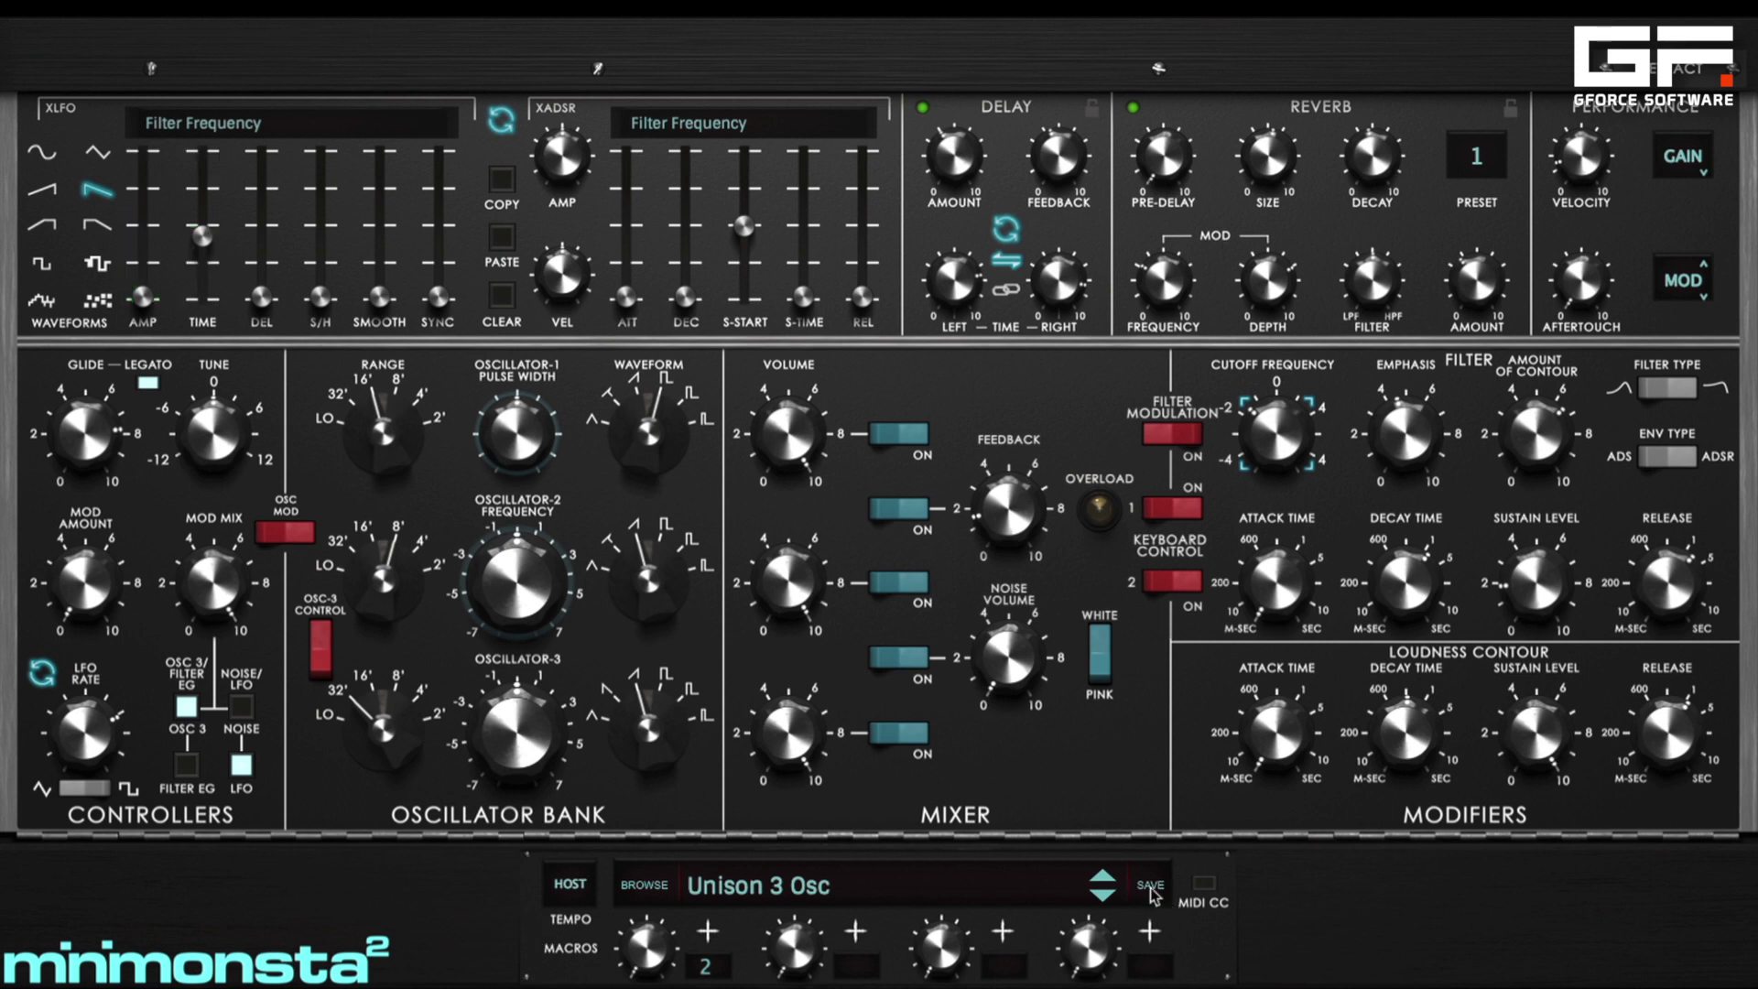
- Label Macro 1 "Filter XLFO Amt & Rate" in the patch metadata and save the Unison 3 Osc patch
{"action": "left_click", "coordinate": [1151, 888]}
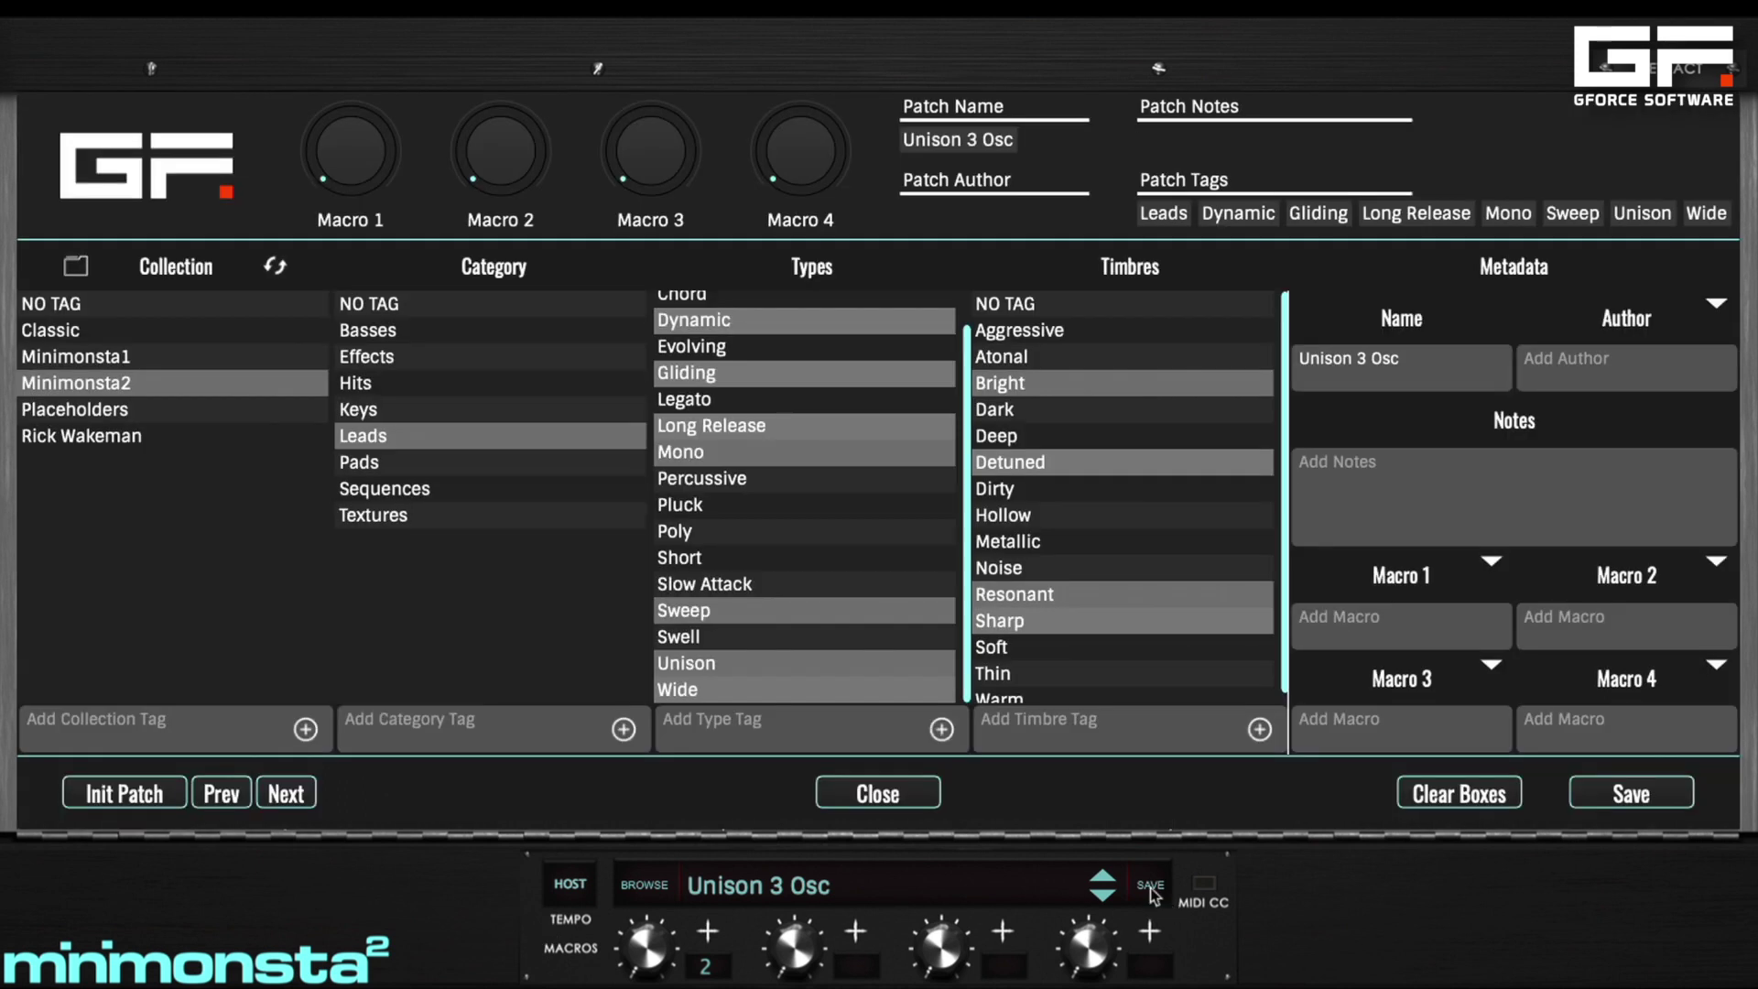
{"action": "left_click", "coordinate": [1384, 619]}
{"action": "type", "text": "Filter XLFO"}
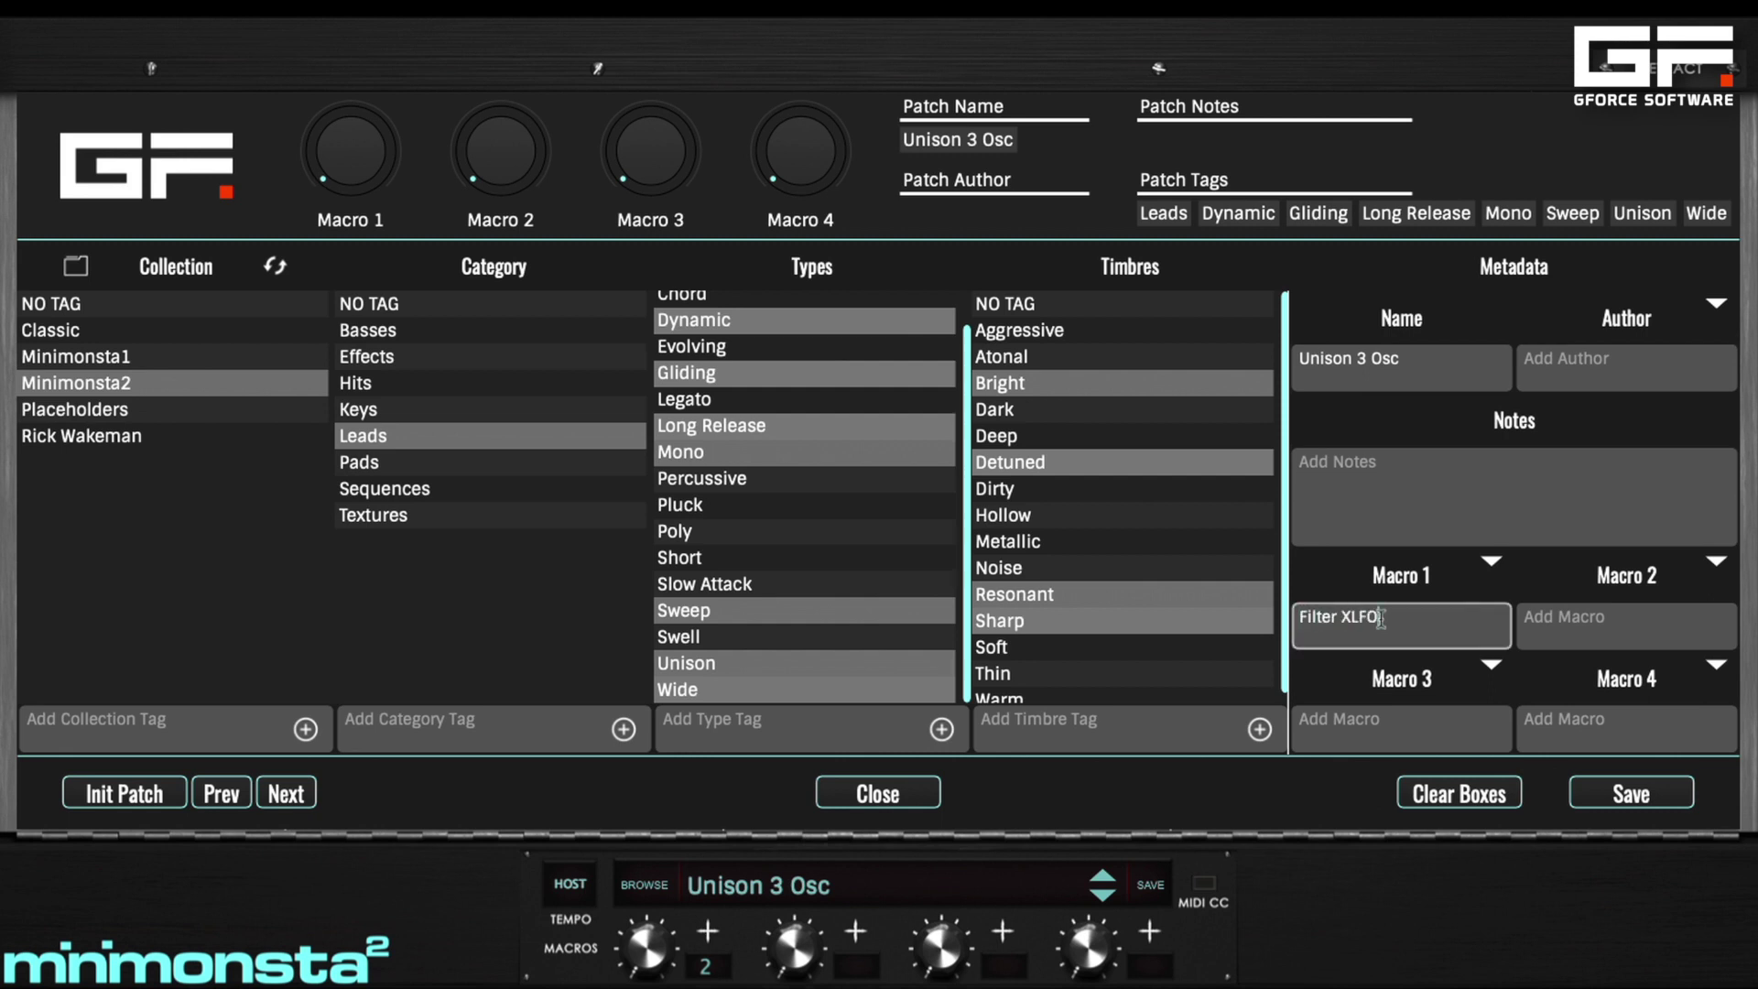
{"action": "type", "text": " Amt & Rate"}
{"action": "left_click", "coordinate": [1630, 793]}
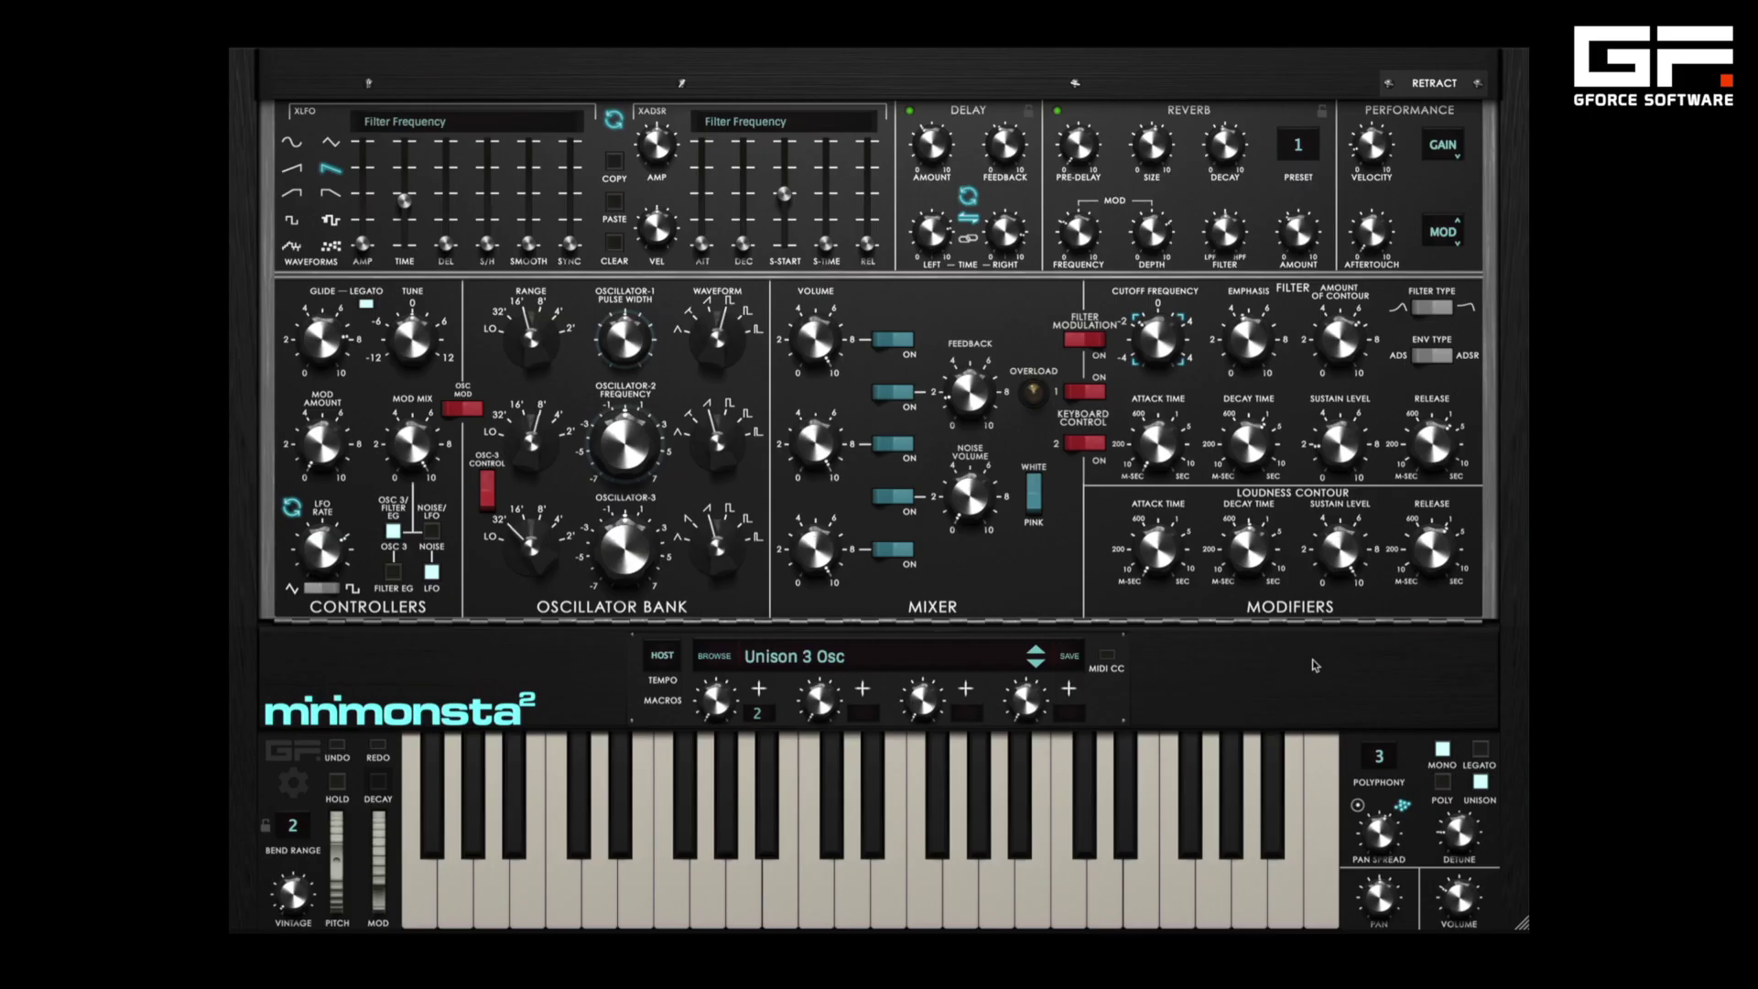